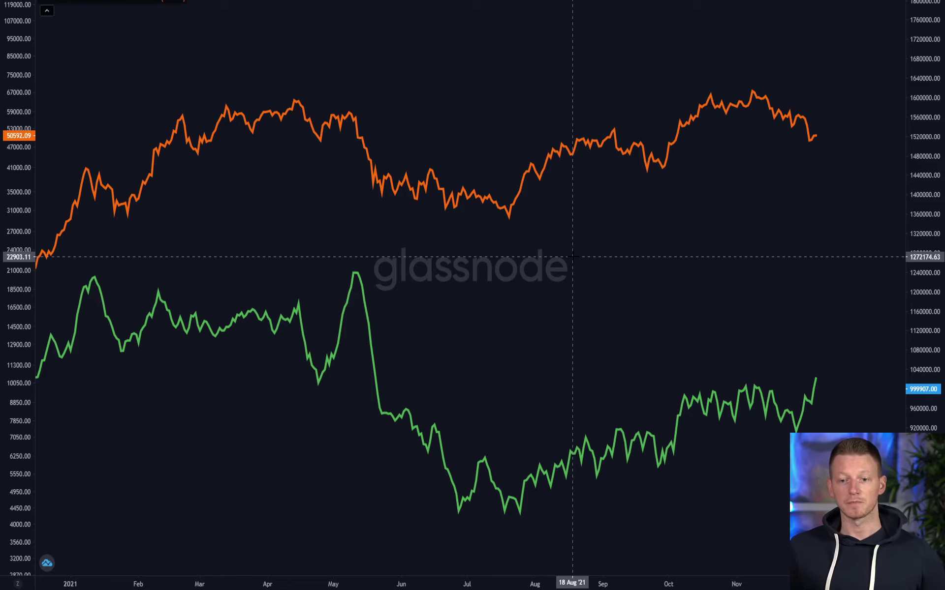
- Drag the right price scale so the green series sits further below the orange one
mouse_move(485, 163)
left_mouse_down()
mouse_move(489, 211)
mouse_move(479, 151)
mouse_move(482, 164)
left_mouse_up()
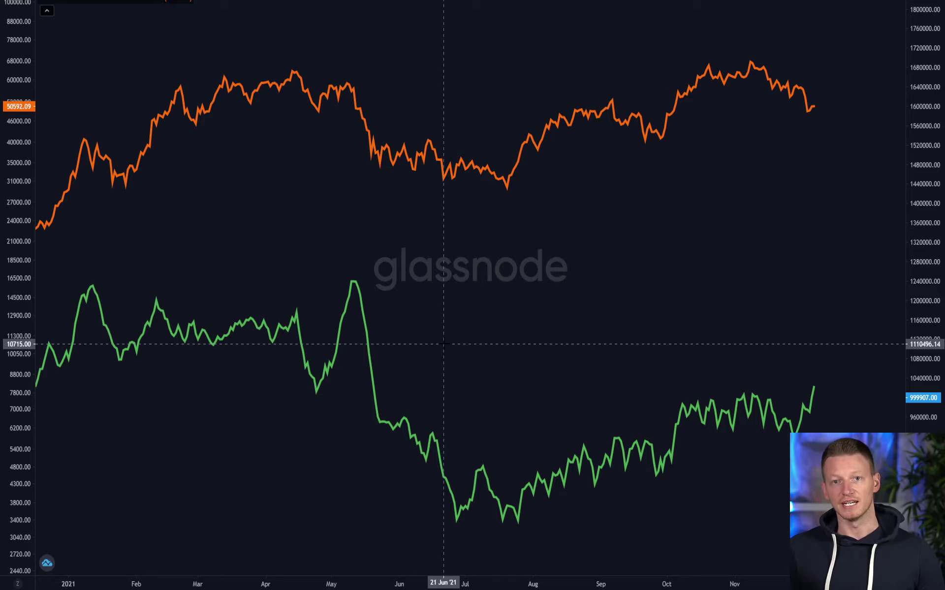
- Zoom out the time axis, lower the green series and nudge the orange series upward
scroll(444, 344, "down", 3)
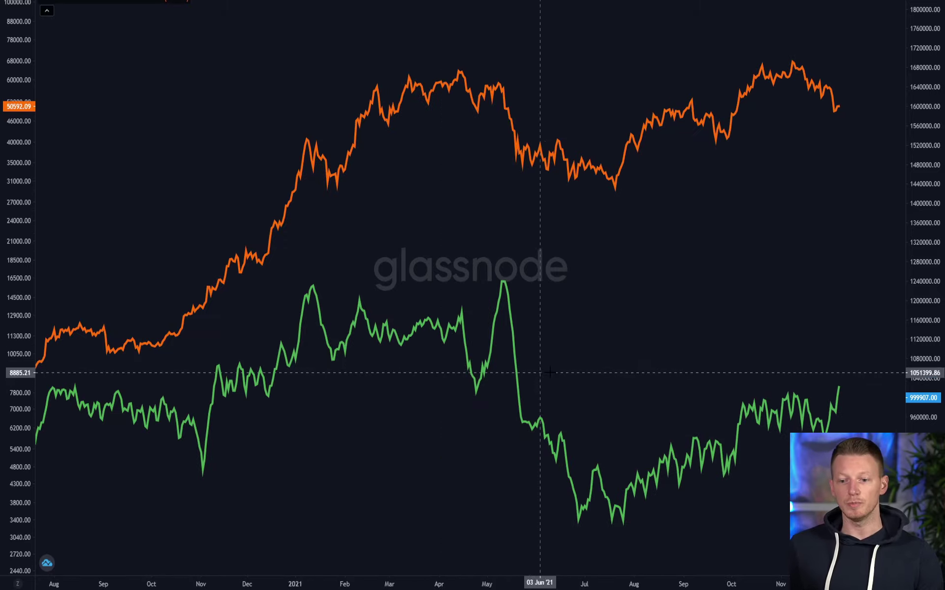
left_click_drag(407, 359, 363, 433)
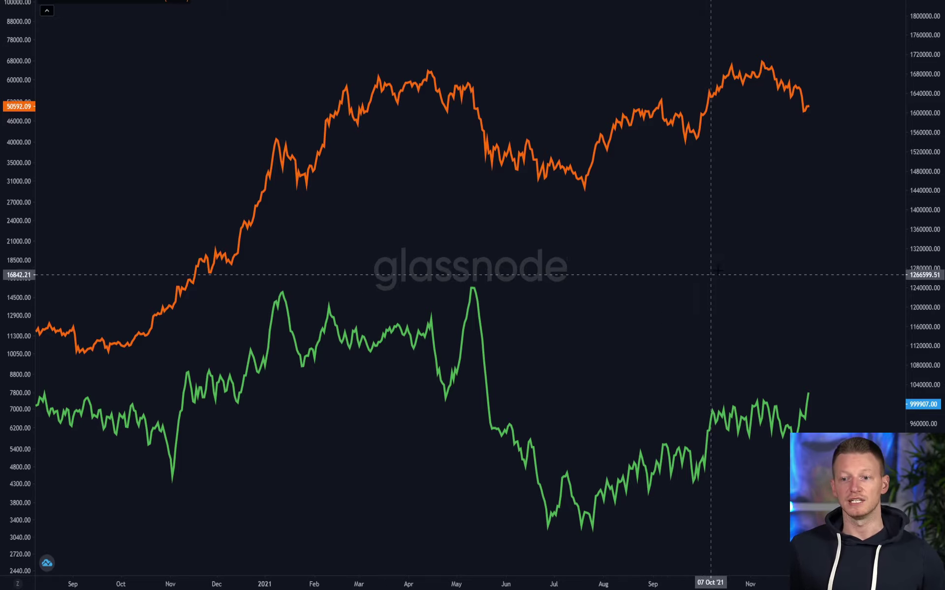
left_click_drag(643, 280, 635, 304)
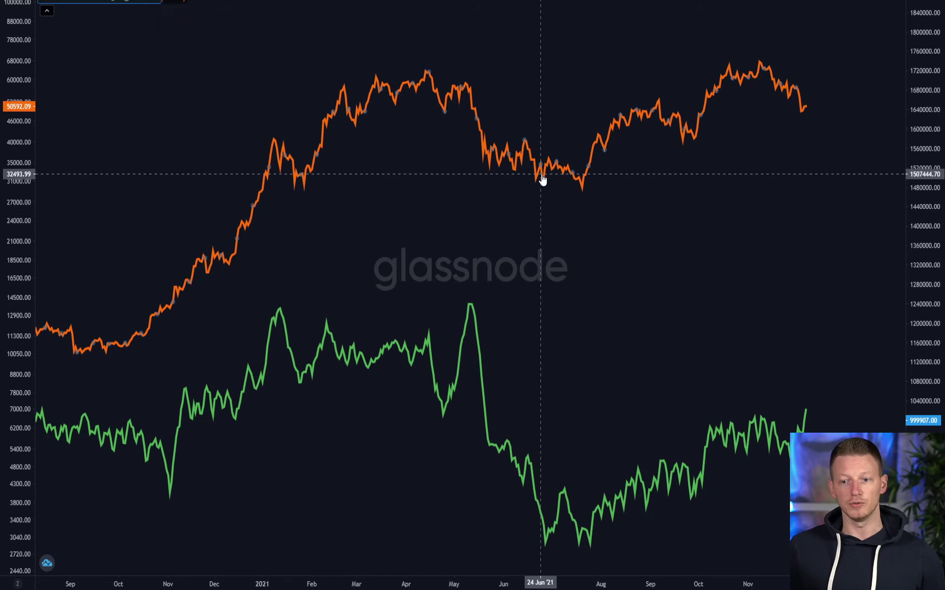
left_click_drag(542, 179, 541, 165)
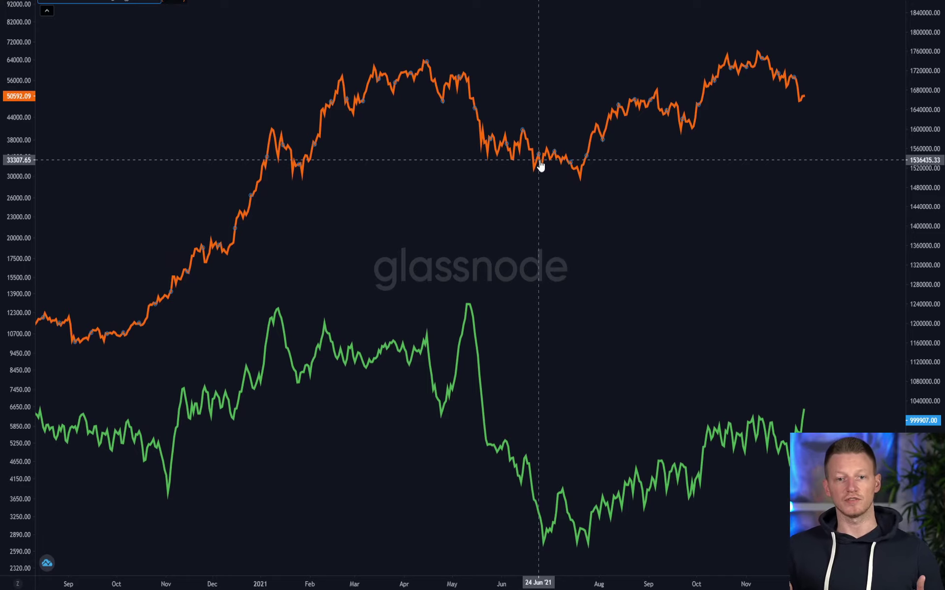
- Deselect the orange series and pan toward later dates, reaching early December 2021
left_click(493, 205)
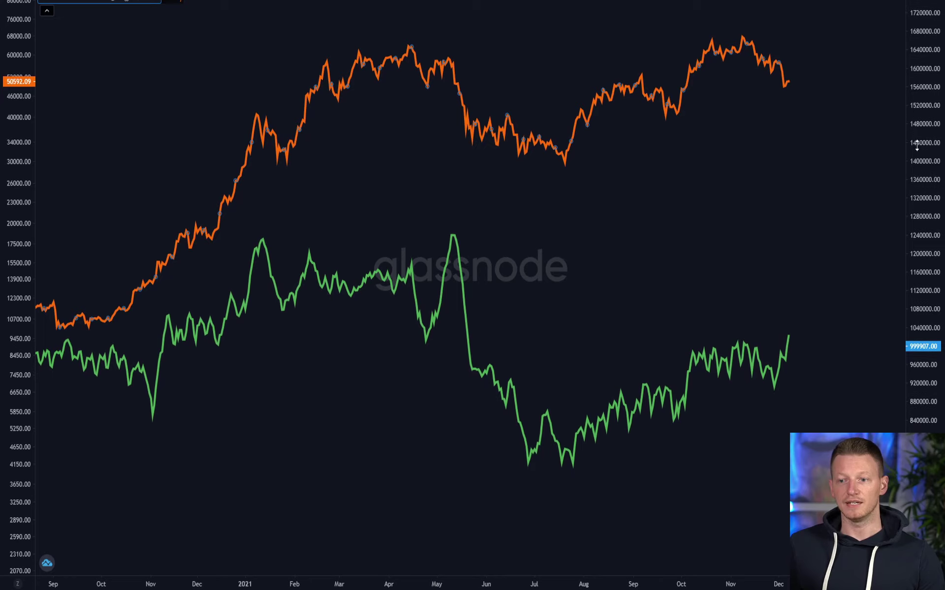
left_click(626, 279)
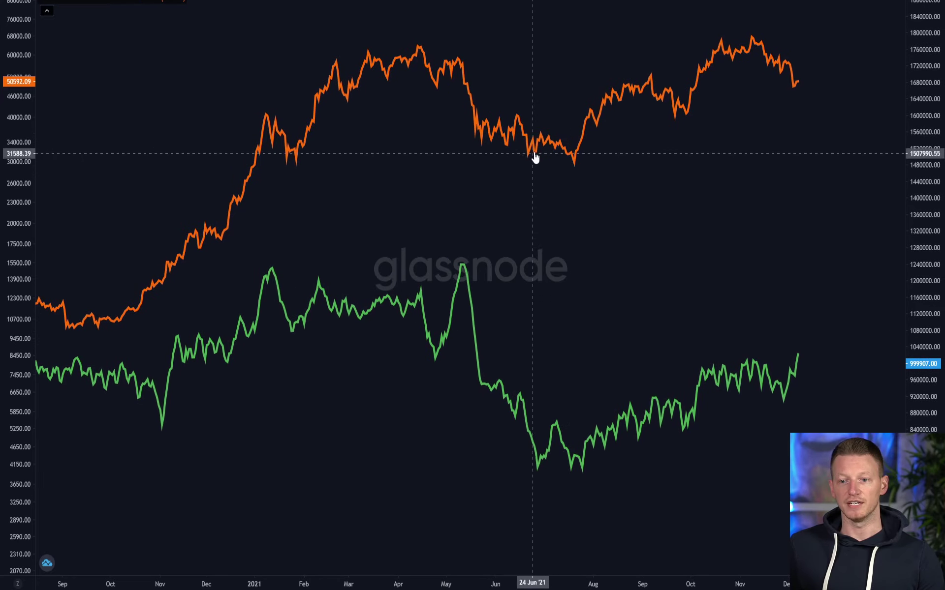
left_click_drag(535, 154, 494, 191)
left_click(500, 200)
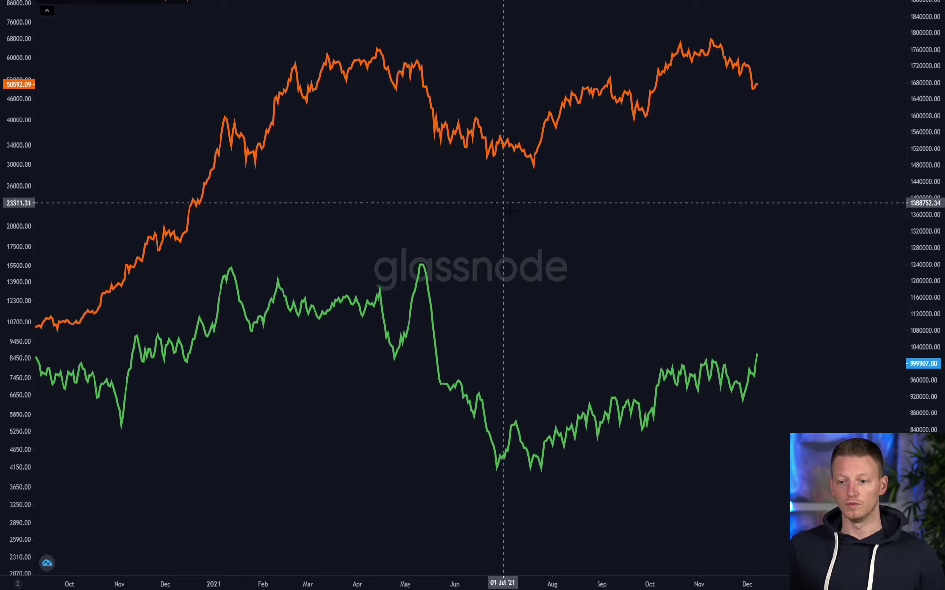
left_click_drag(667, 420, 652, 420)
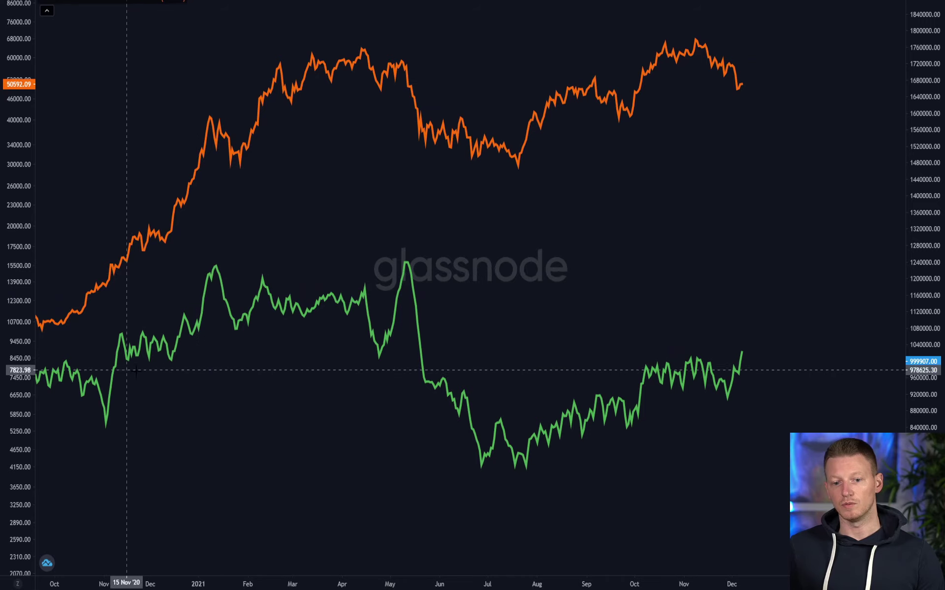
- Zoom out and pan back to mid-2015, then shift the orange series down on its scale
scroll(284, 374, "down", 5)
scroll(320, 359, "left", 3)
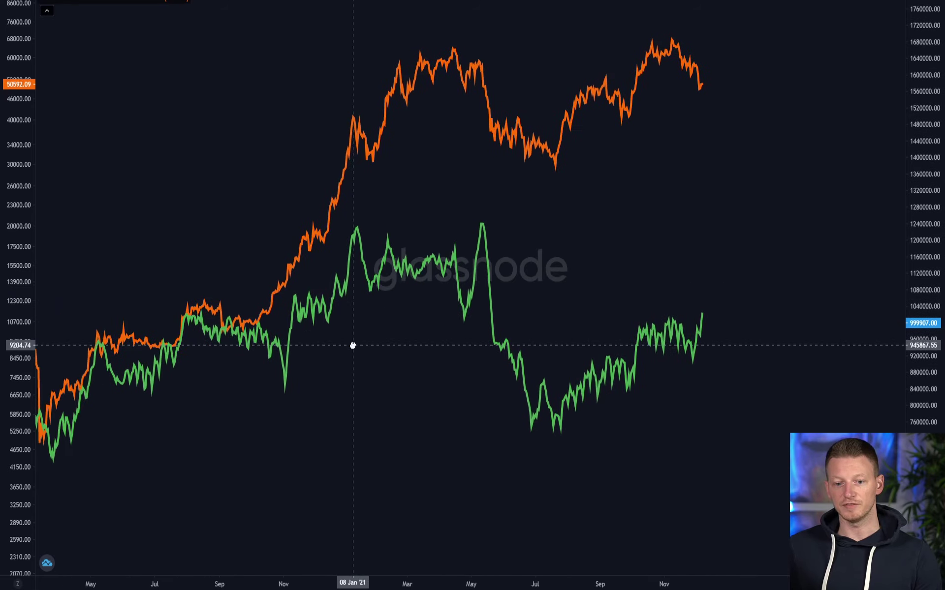
scroll(274, 283, "left", 1)
scroll(309, 231, "left", 3)
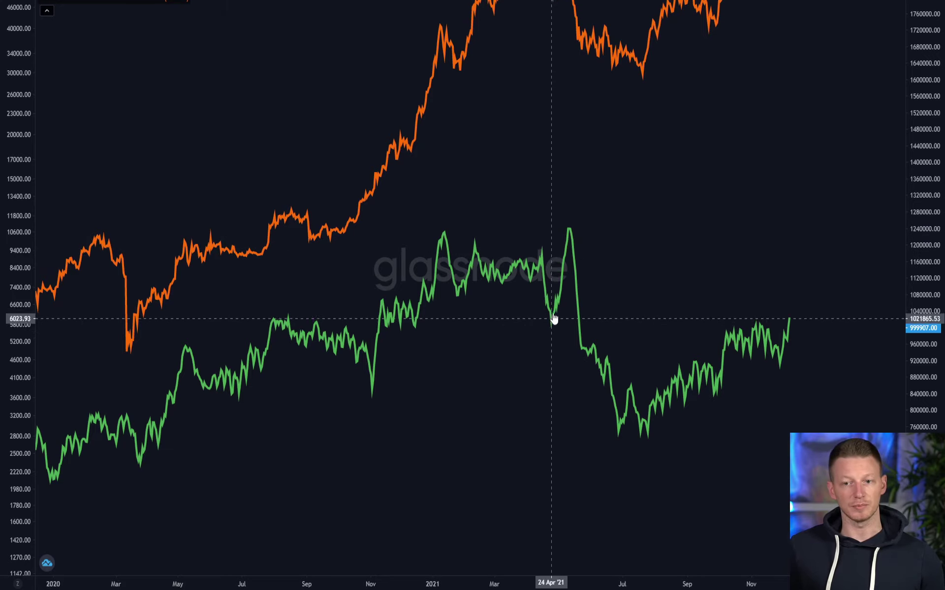
left_click_drag(582, 43, 546, 137)
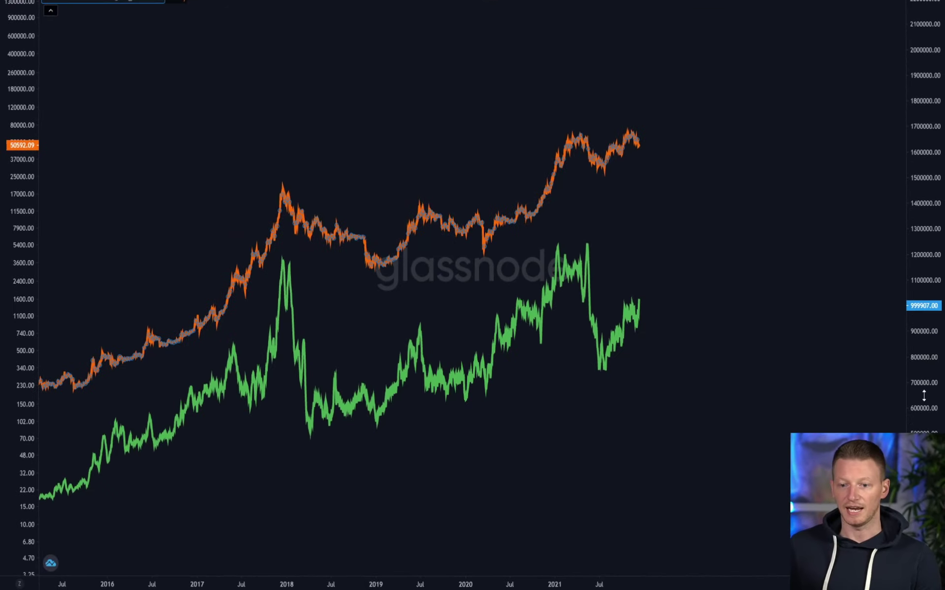
- Pan back to late 2011 and forward again, then zoom into early 2020 through December 2021
scroll(706, 388, "down", 3)
scroll(407, 422, "down", 2)
scroll(545, 421, "up", 2)
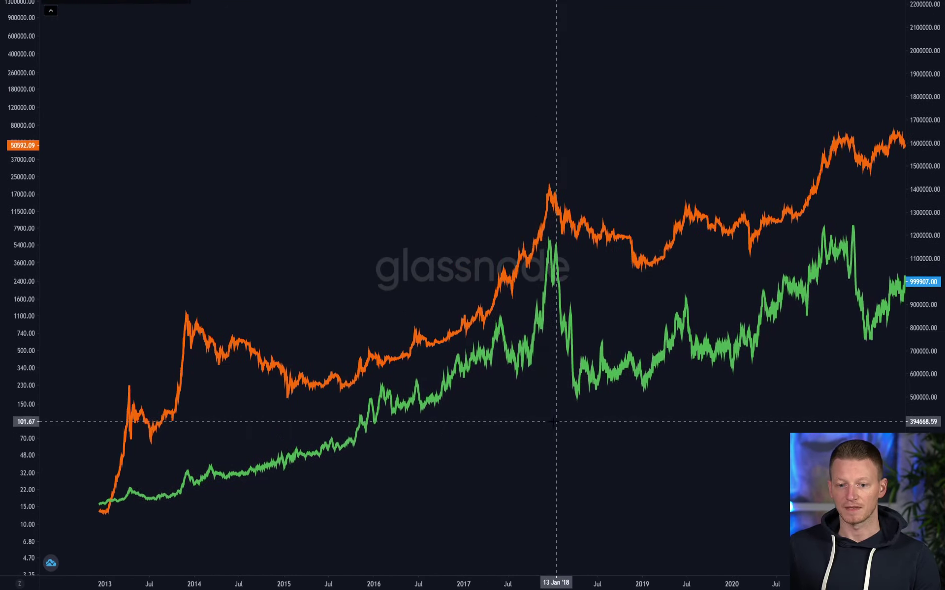
left_click_drag(309, 369, 462, 385)
scroll(400, 374, "left", 3)
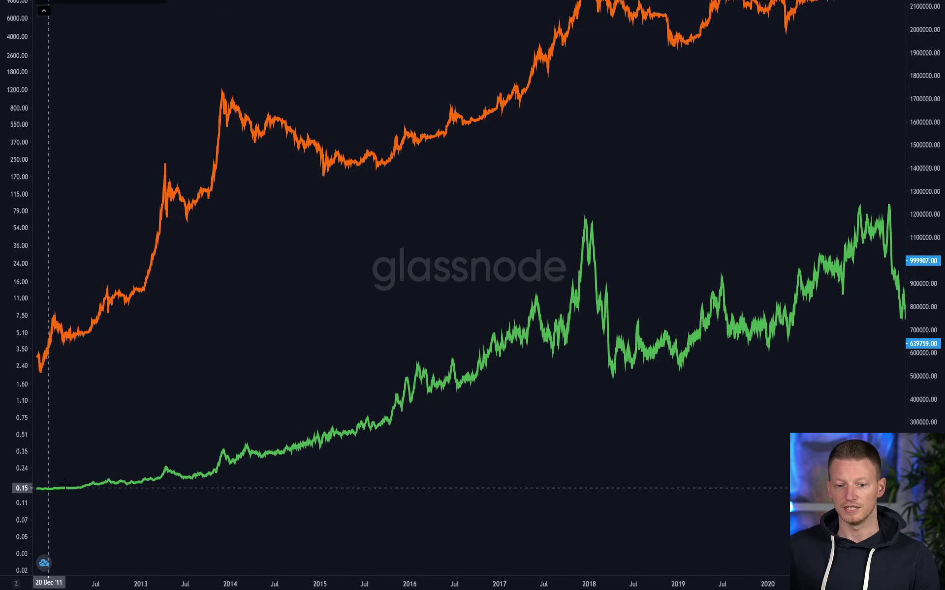
scroll(286, 480, "right", 3)
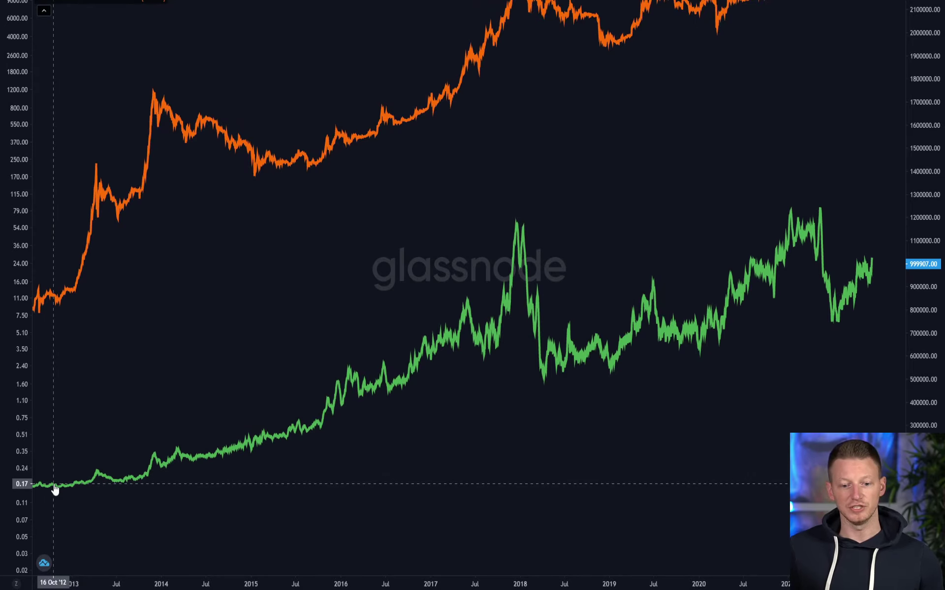
scroll(625, 373, "right", 5)
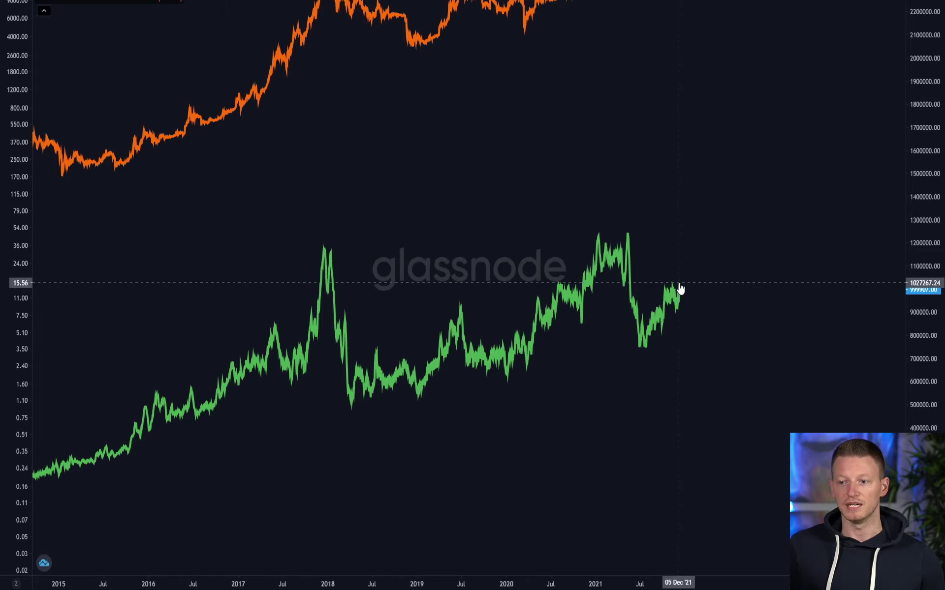
scroll(733, 344, "left", 4)
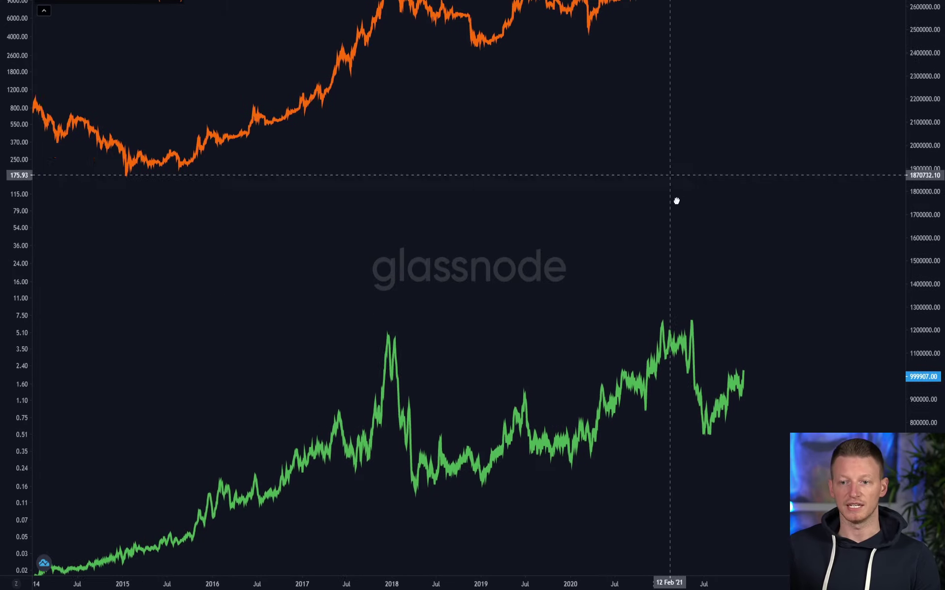
scroll(612, 7, "right", 3)
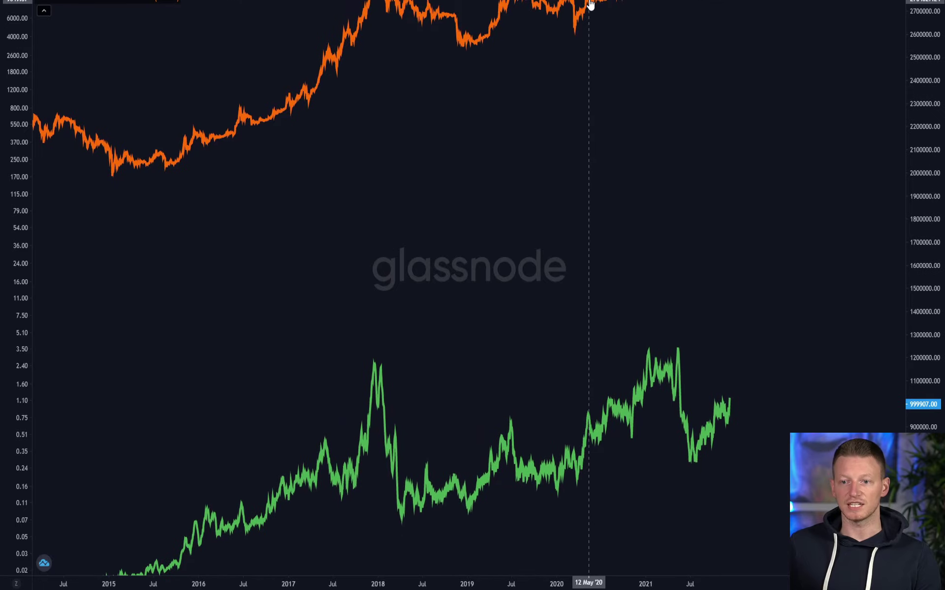
scroll(559, 288, "up", 10)
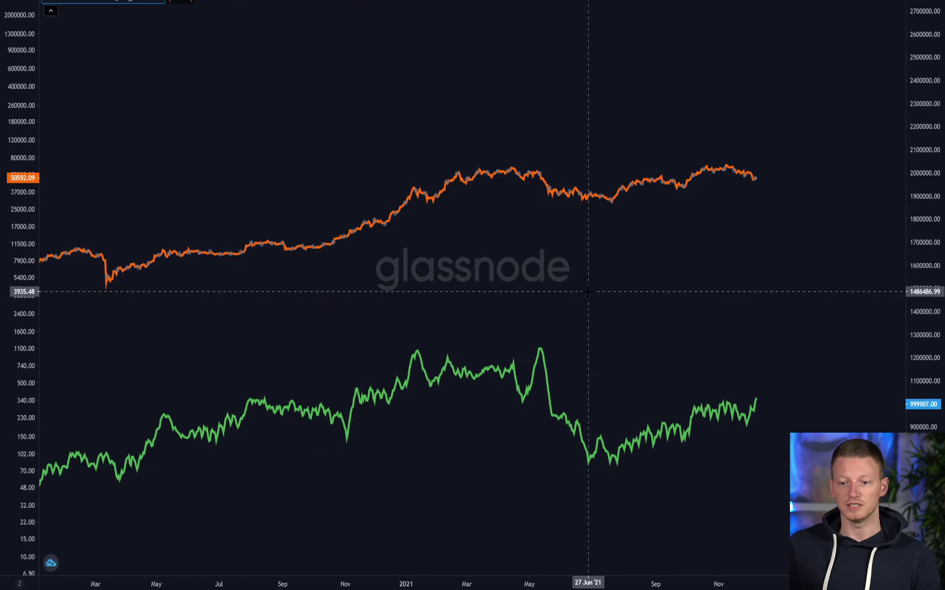
- Zoom into mid-May to December 2021 and bring the orange series fully into view, green raised
left_click_drag(435, 324, 521, 205)
scroll(576, 310, "up", 3)
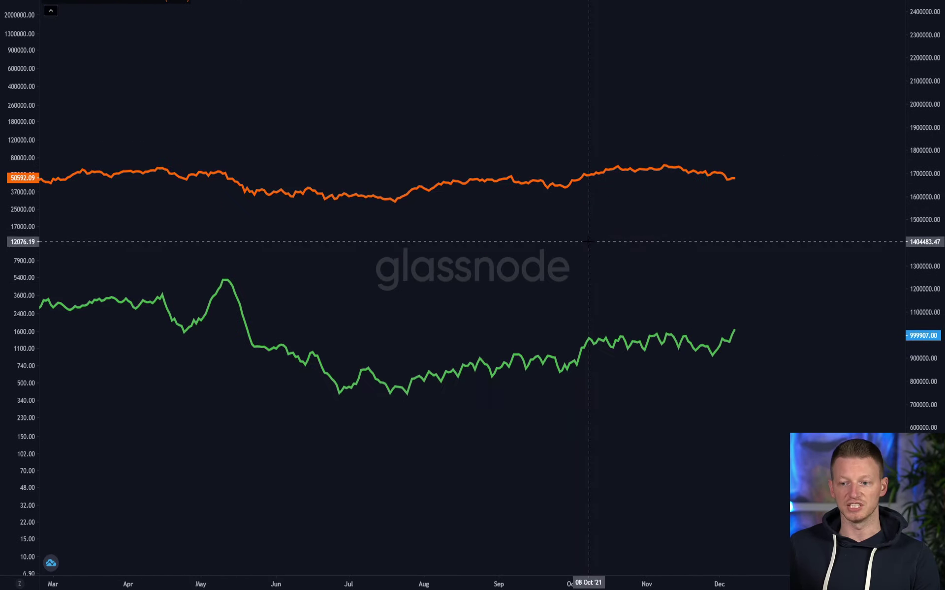
left_click_drag(577, 288, 245, 154)
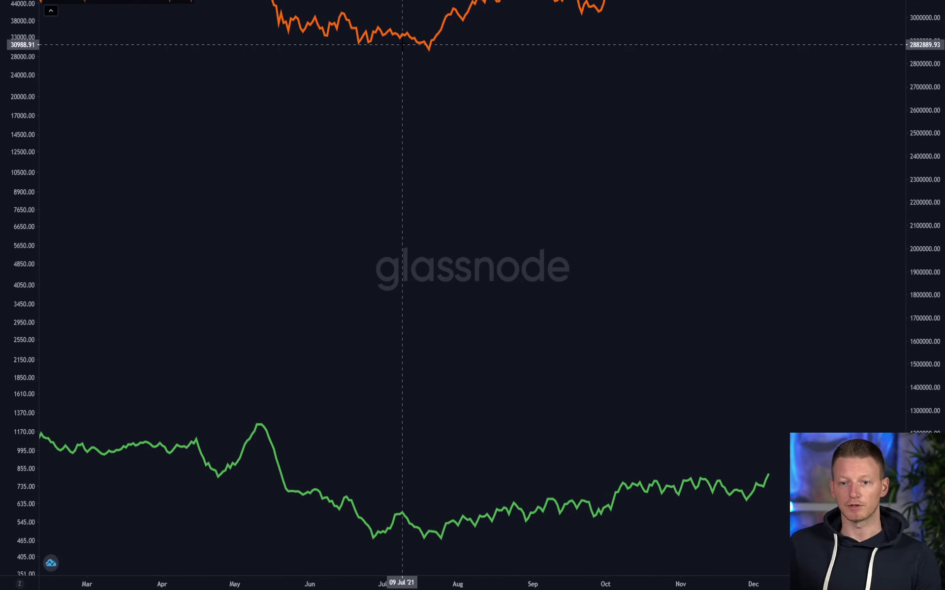
left_click_drag(400, 43, 409, 285)
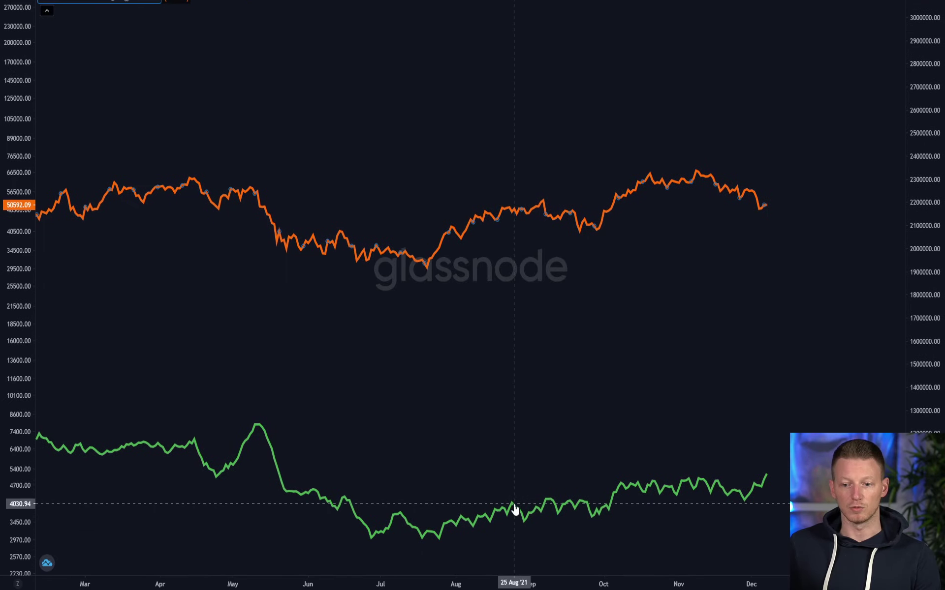
left_click_drag(515, 509, 260, 302)
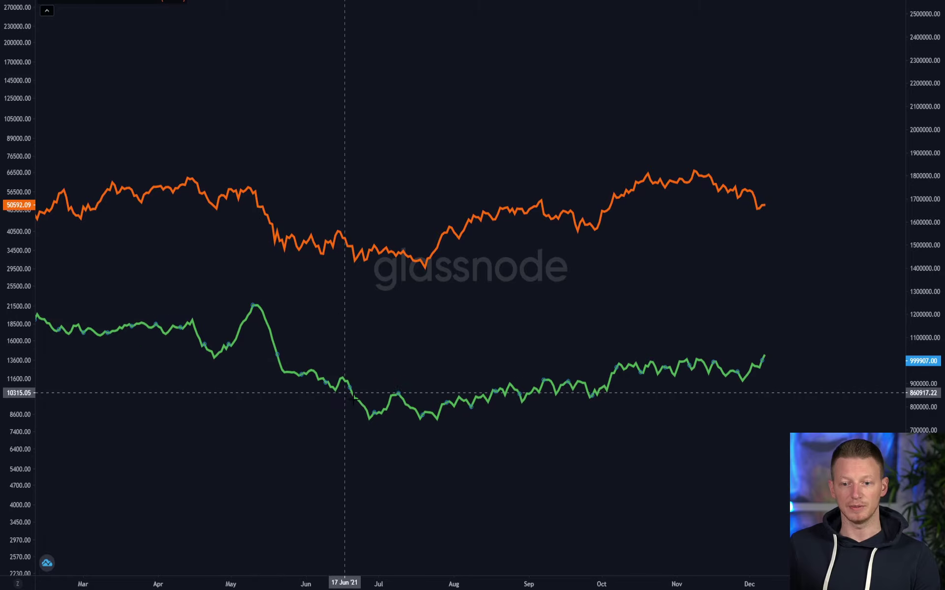
scroll(392, 406, "up", 5)
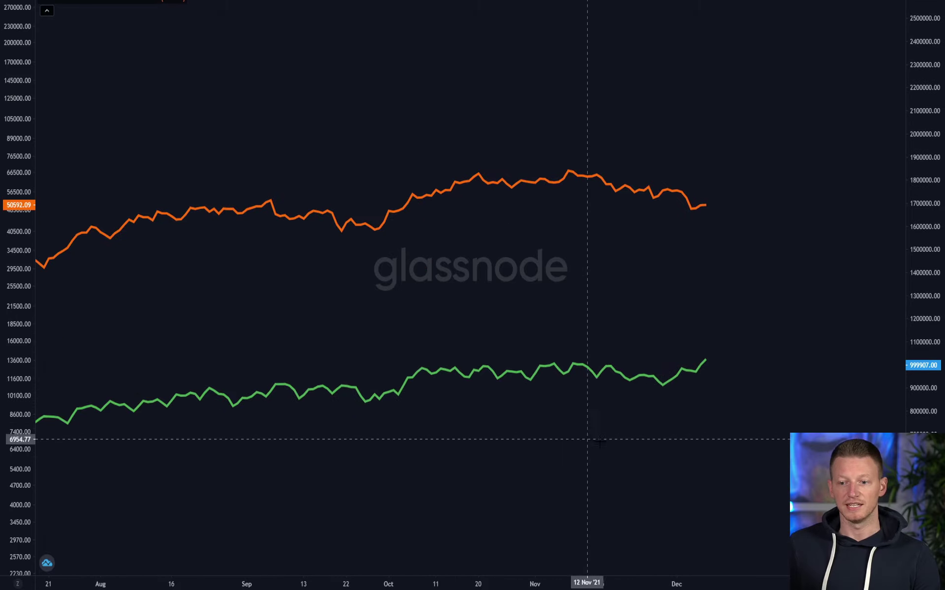
left_click_drag(600, 441, 571, 399)
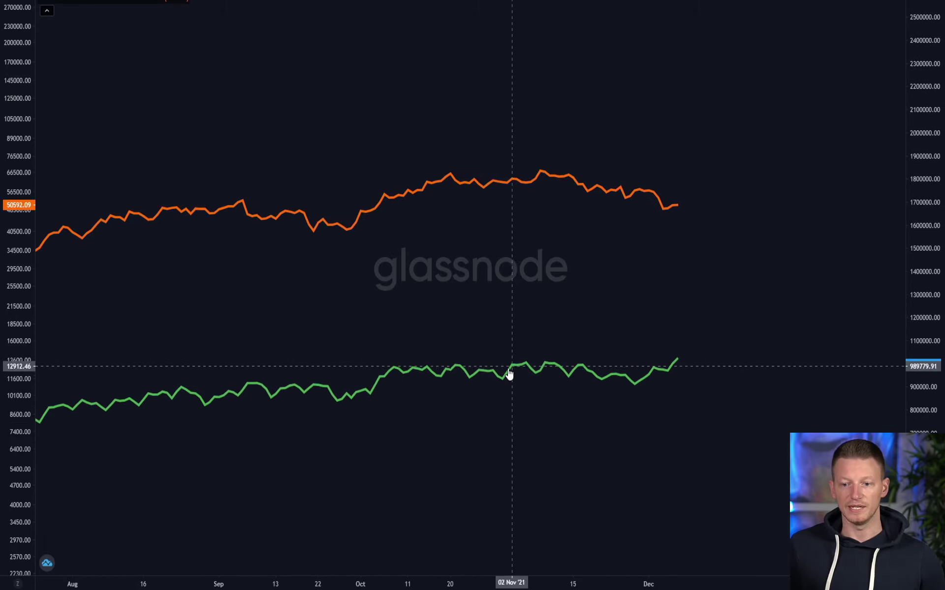
- Stretch the green series vertically to show its daily swings and fine-tune the time range
left_click_drag(934, 256, 790, 344)
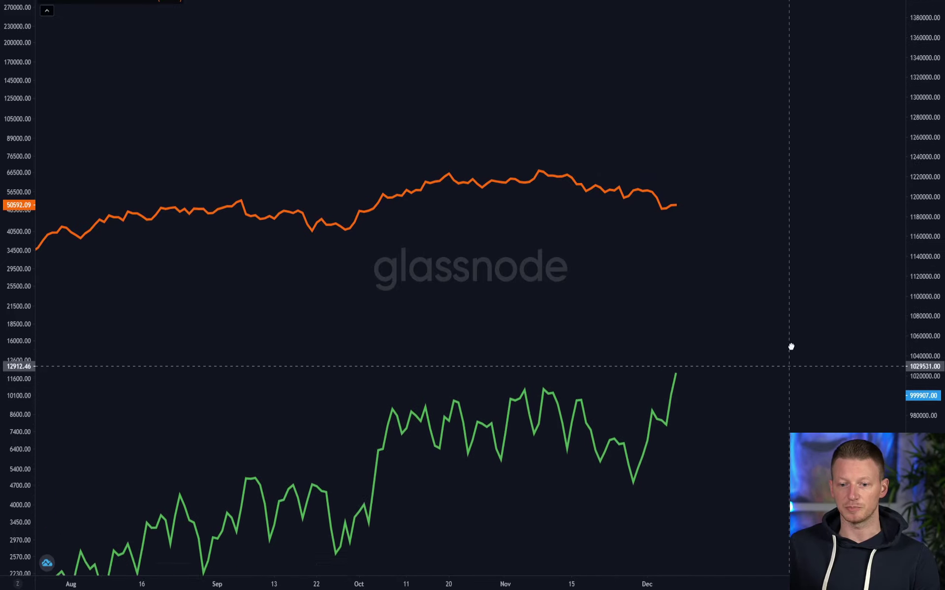
scroll(798, 309, "down", 2)
scroll(603, 364, "left", 5)
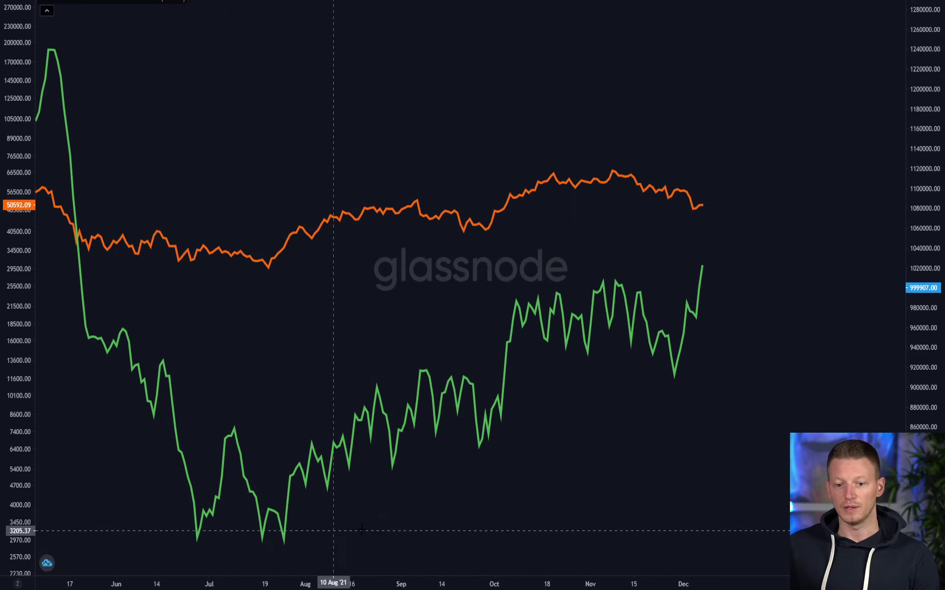
left_click_drag(316, 453, 306, 453)
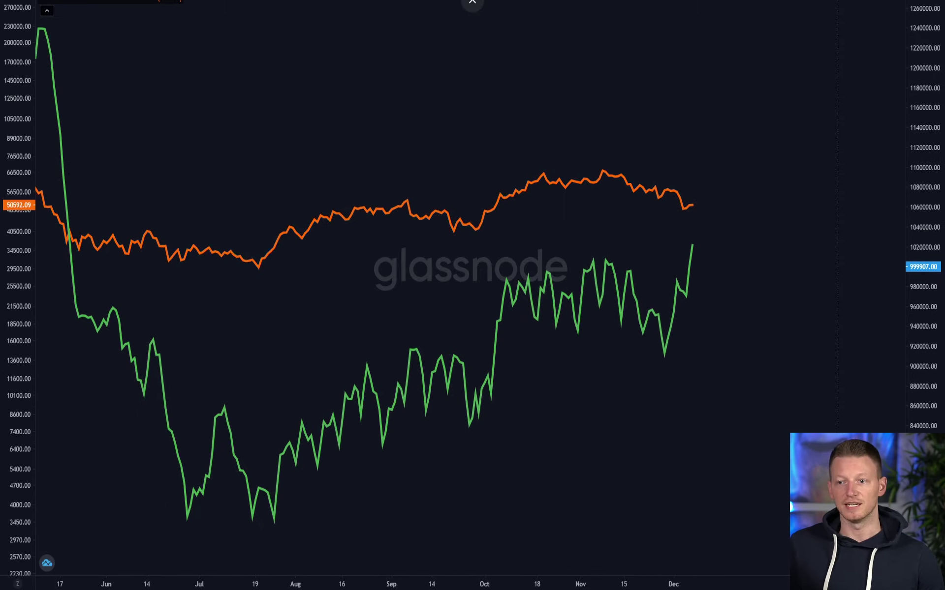
- Exit full screen, draw a trend line from the green July low to the latest high, then raise the green line
key("Escape")
left_click(162, 105)
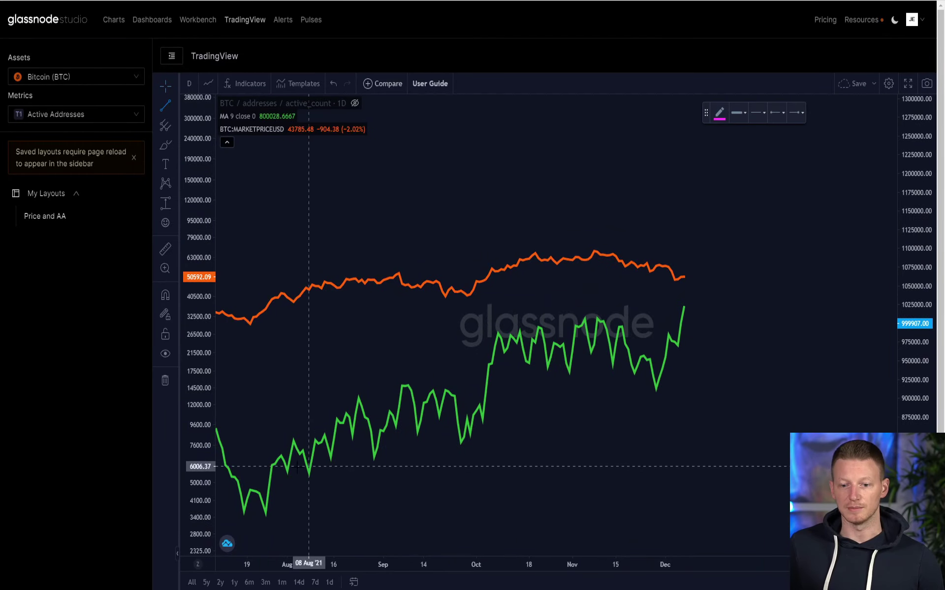
left_click(243, 501)
left_click(680, 322)
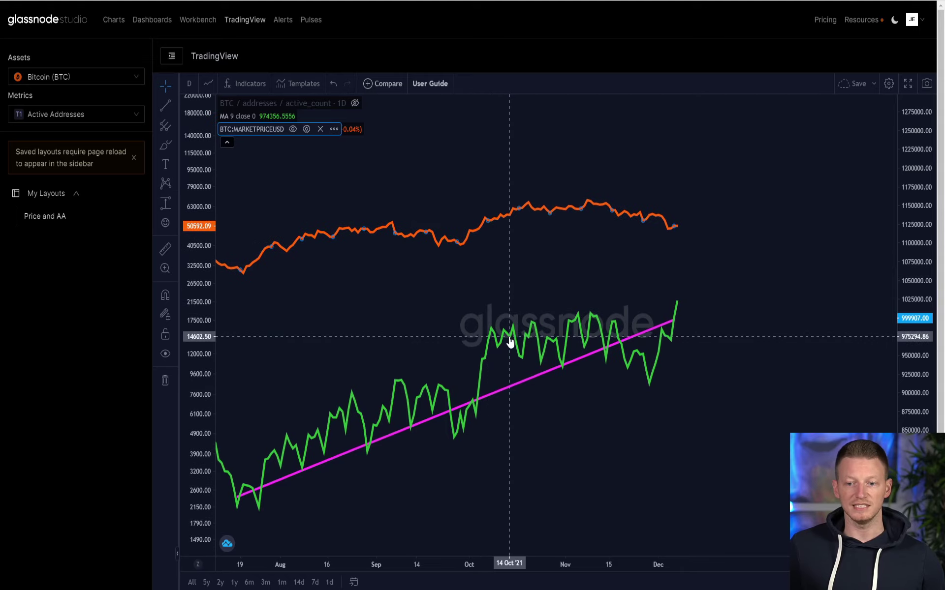
left_click(511, 311)
left_click_drag(510, 311, 509, 275)
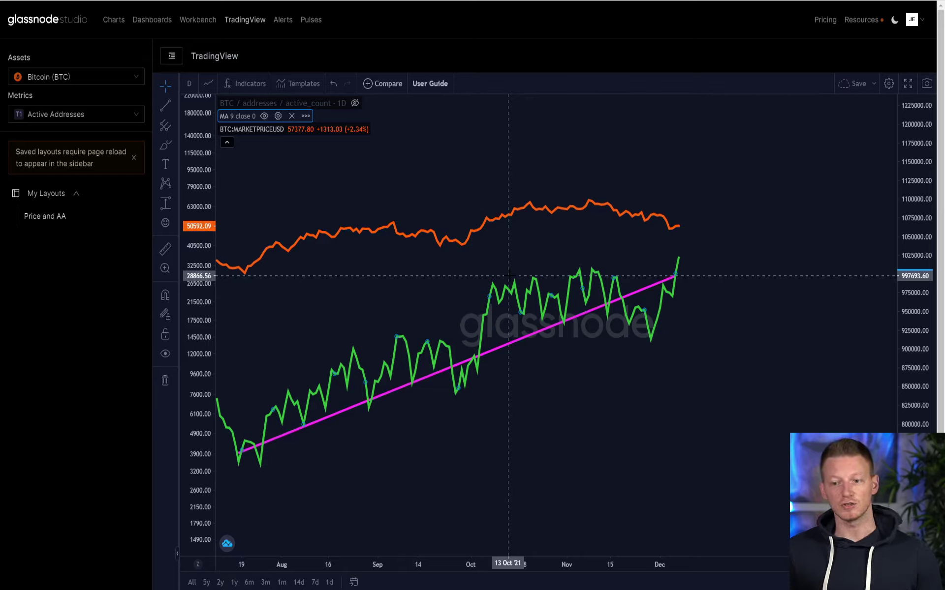
scroll(661, 221, "up", 2)
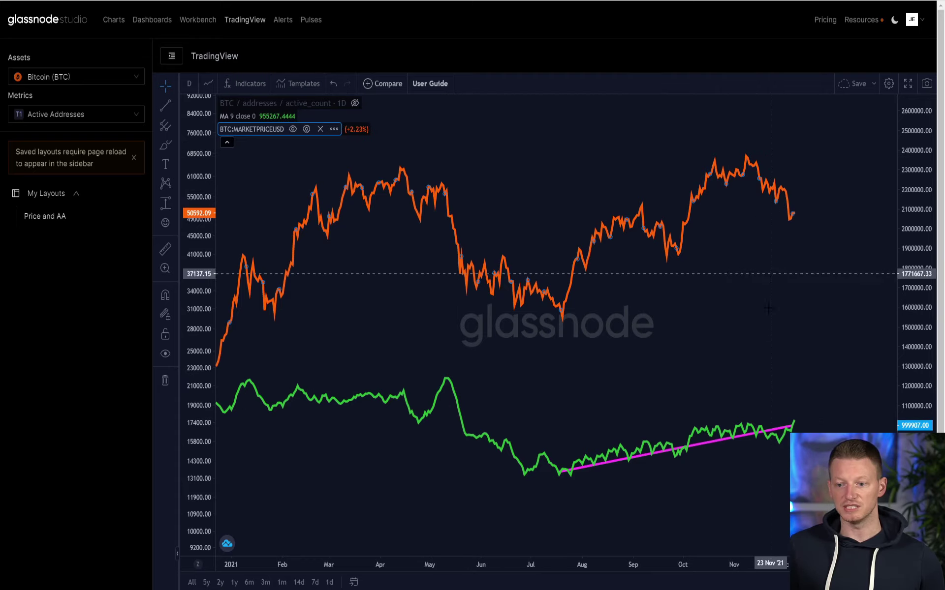
scroll(762, 472, "up", 4)
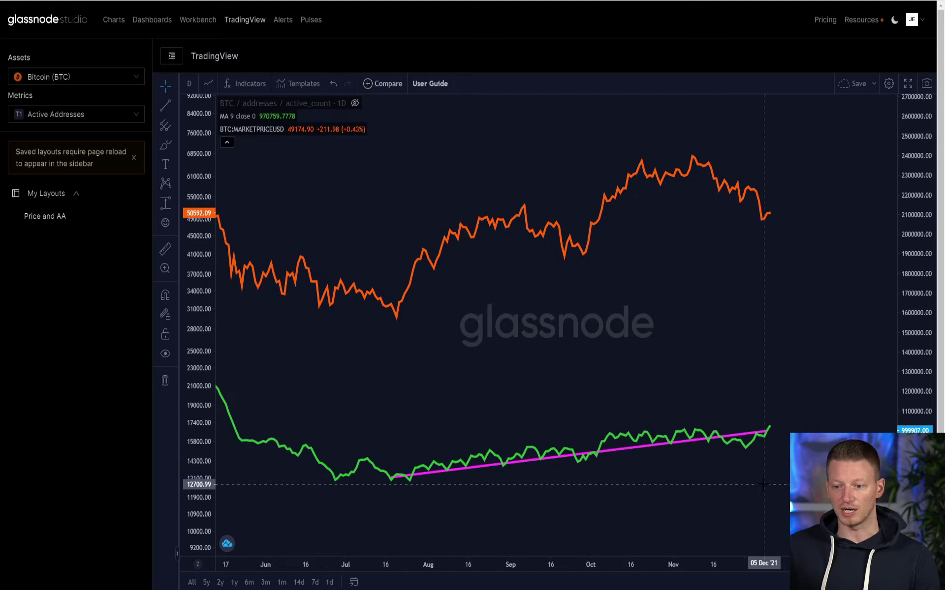
scroll(763, 472, "up", 2)
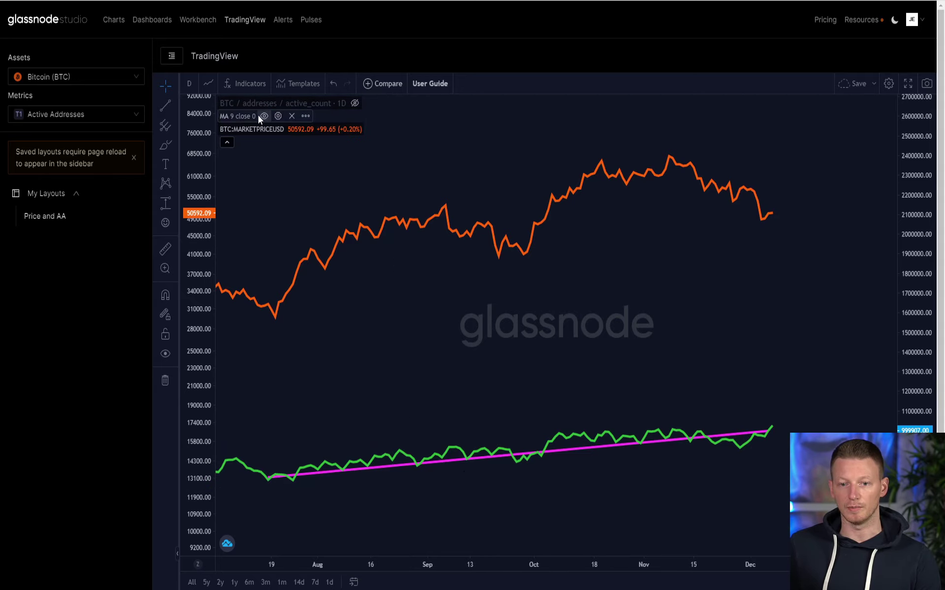
- Hide the MA 9 line and show the raw active_count series
left_click(264, 117)
left_click(355, 103)
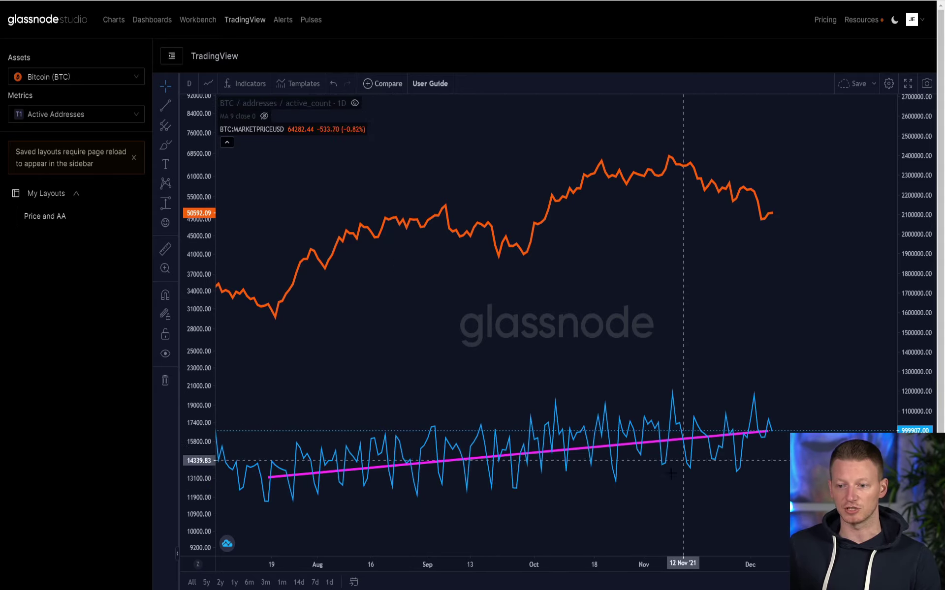
left_click_drag(655, 479, 677, 478)
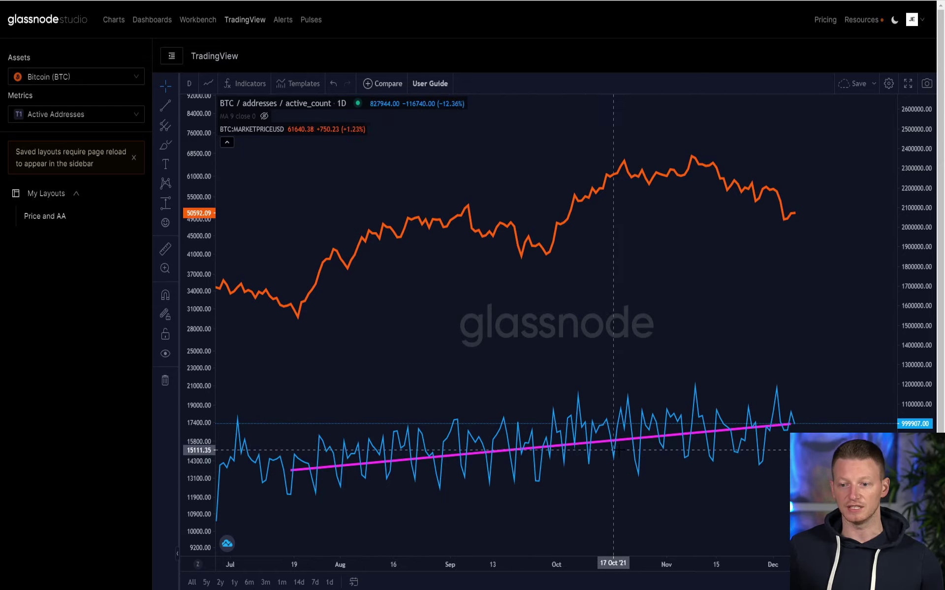
- Pan and zoom the chart to roughly March through October 2021
left_click_drag(375, 370, 663, 373)
left_click_drag(414, 369, 498, 367)
left_click_drag(284, 373, 459, 376)
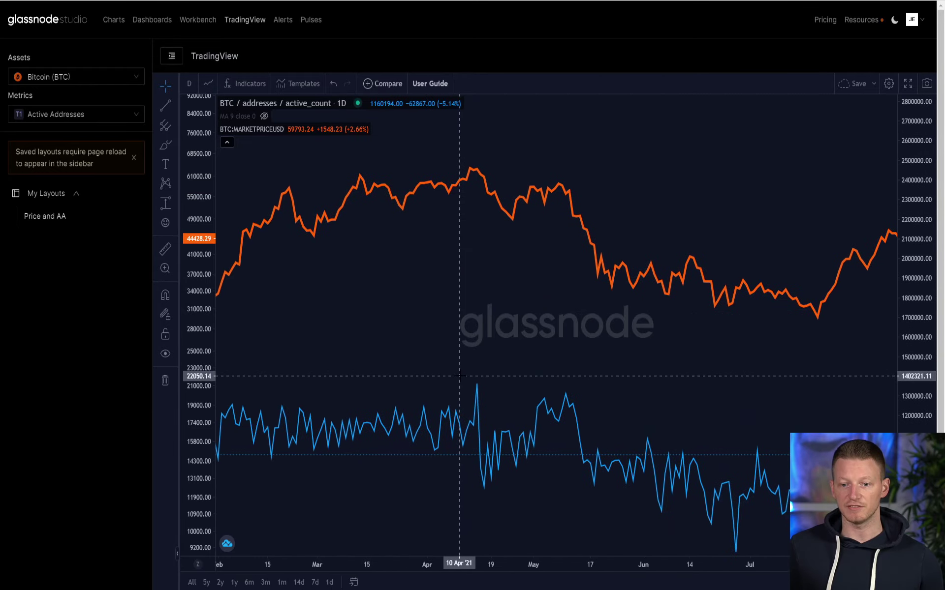
scroll(459, 376, "down", 5)
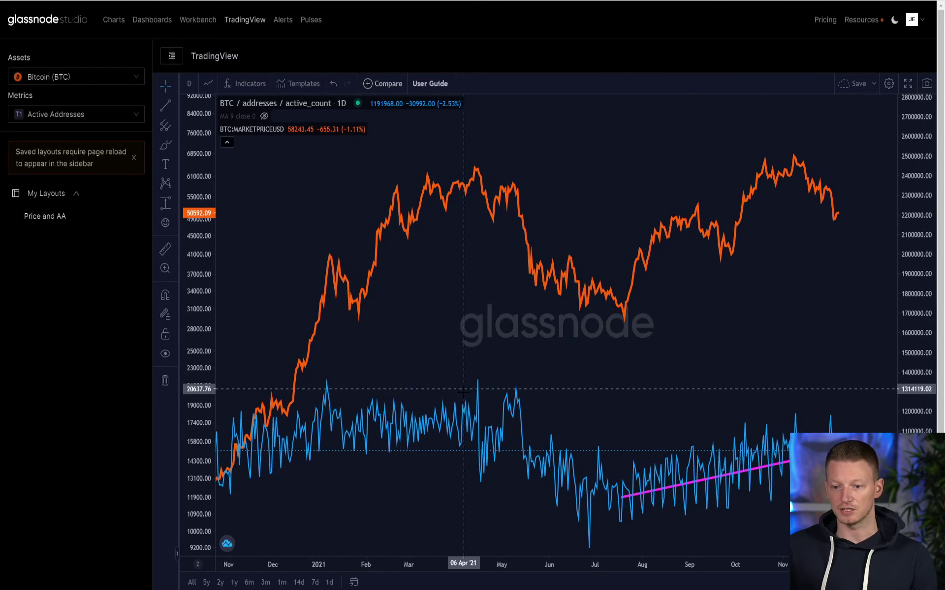
scroll(464, 389, "up", 4)
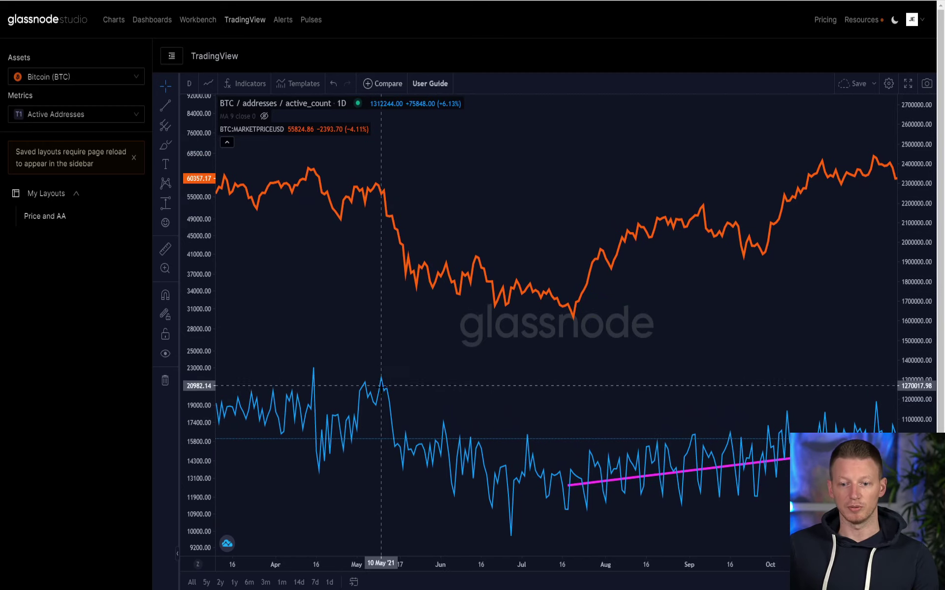
scroll(381, 385, "down", 5)
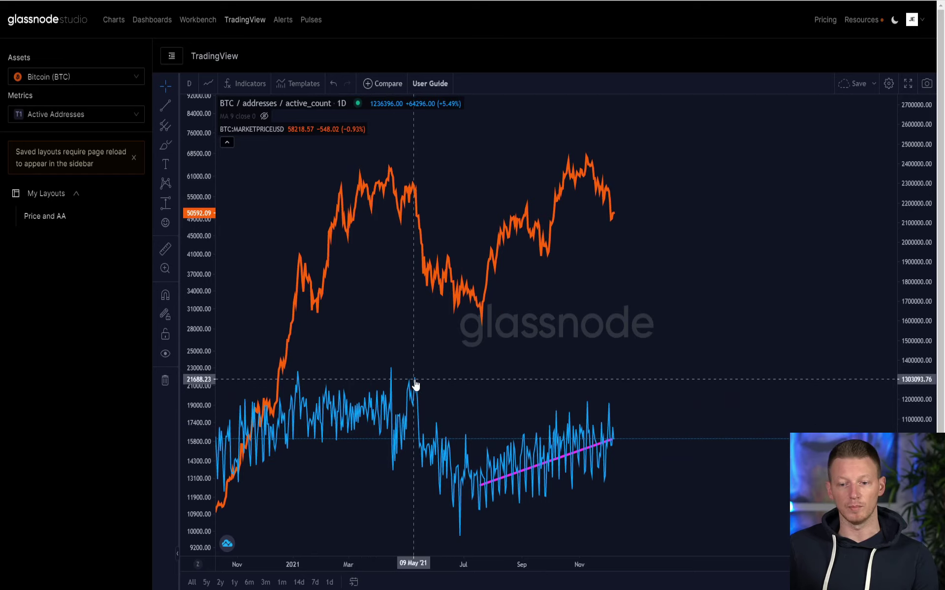
scroll(415, 385, "up", 5)
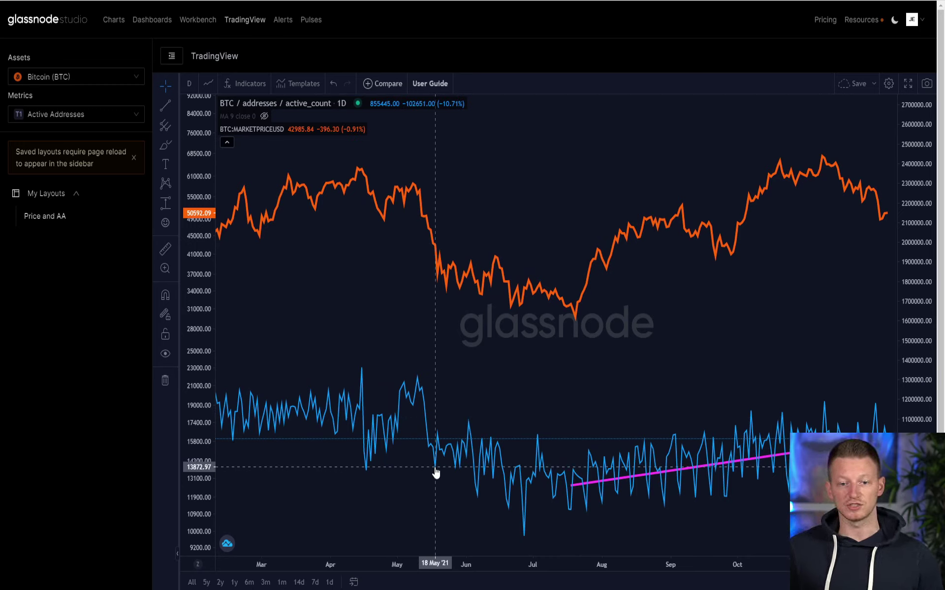
- Measure the May active-address drop, -460304.63 (-34.88%), with the Price Range tool
left_click(166, 204)
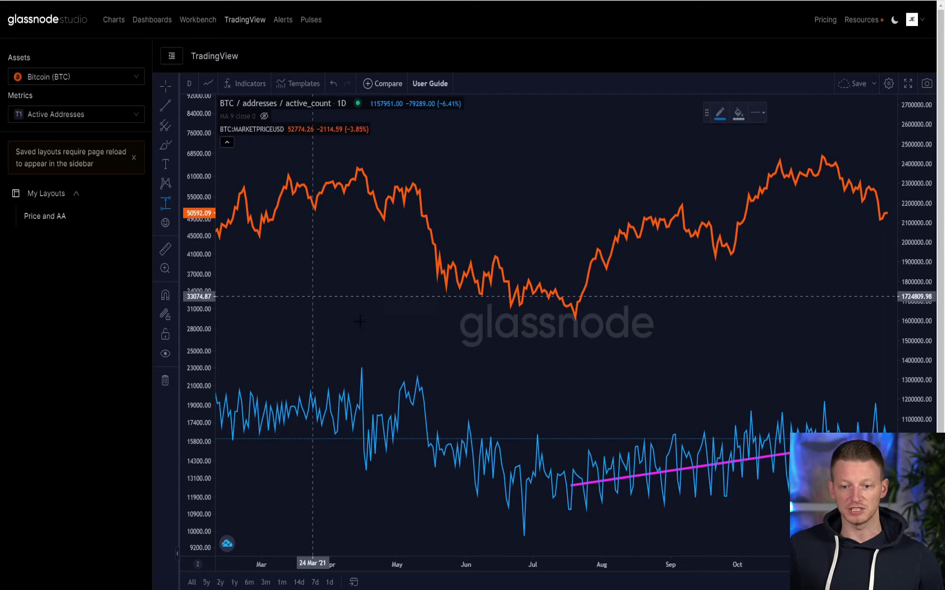
left_click(417, 376)
left_click(433, 466)
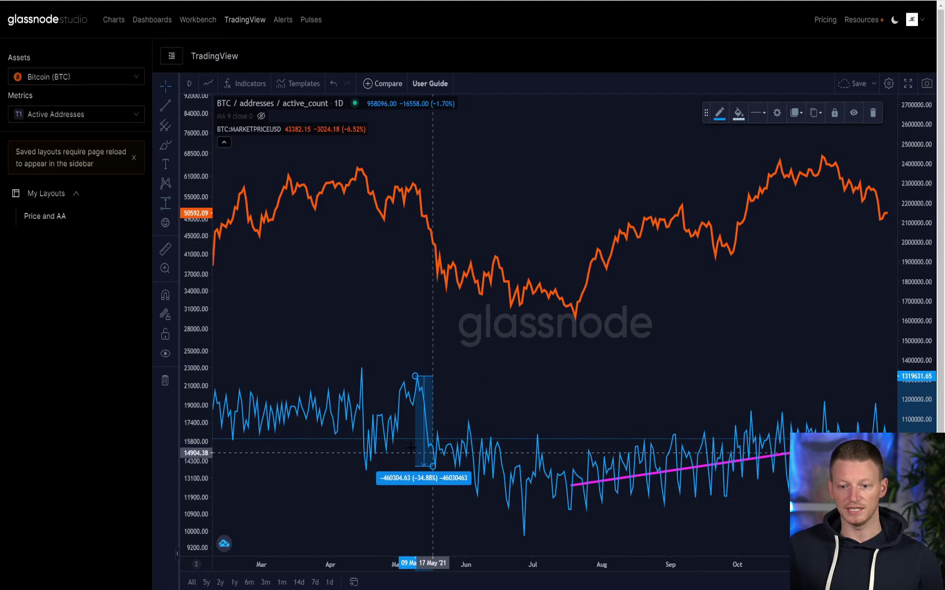
scroll(492, 428, "right", 10)
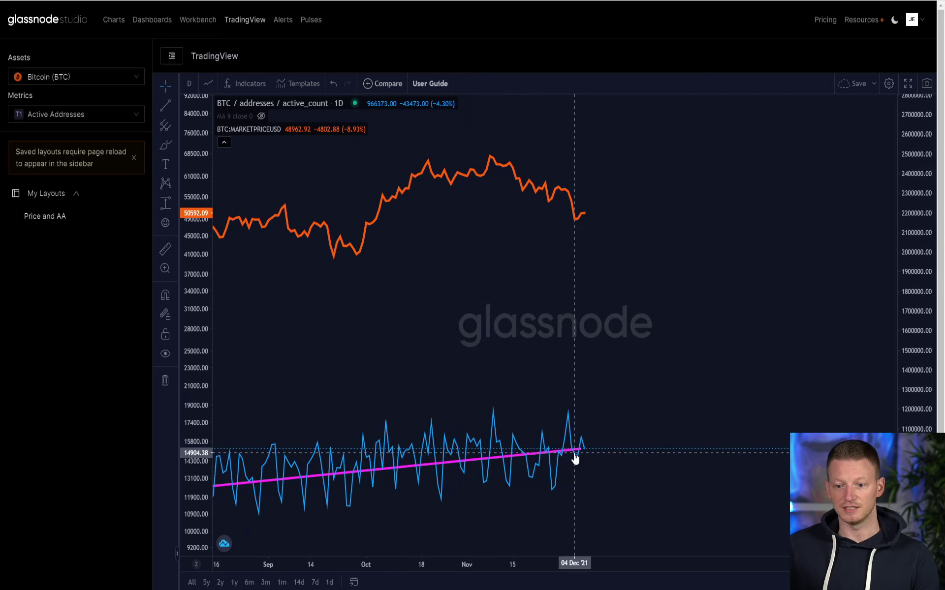
scroll(571, 441, "up", 2)
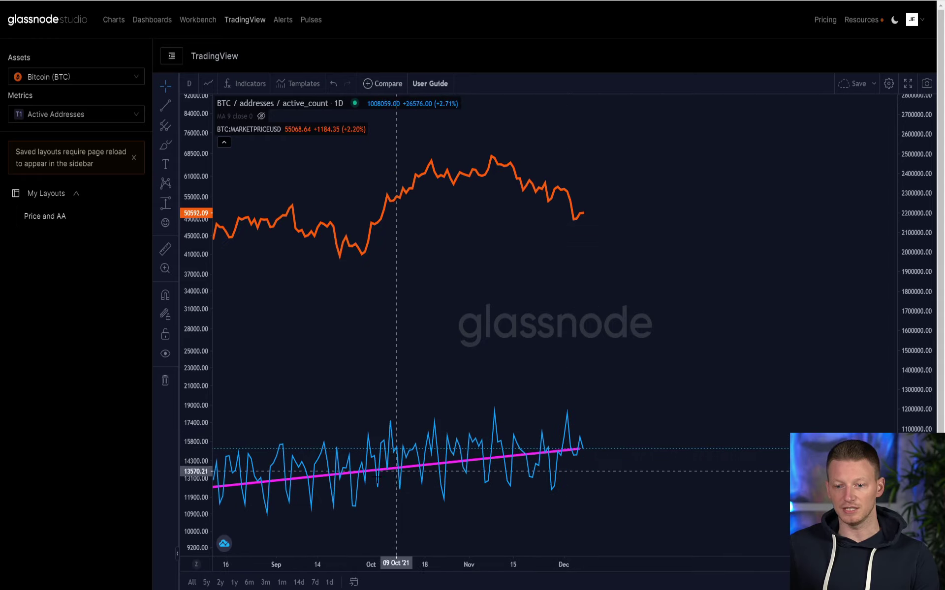
scroll(506, 489, "down", 3)
- Drag the magenta trend line's right end past December 2021
left_click_drag(523, 489, 573, 467)
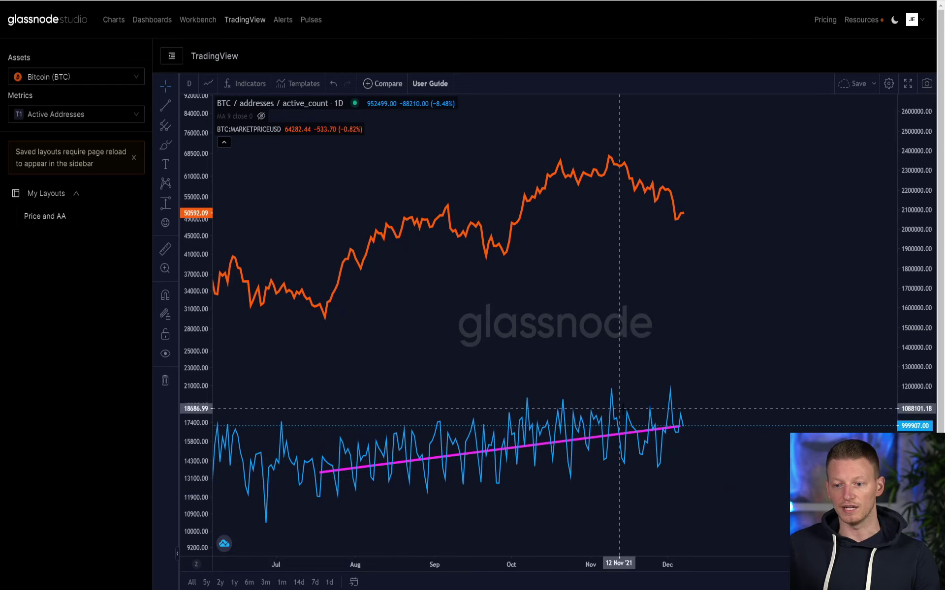
left_click(679, 429)
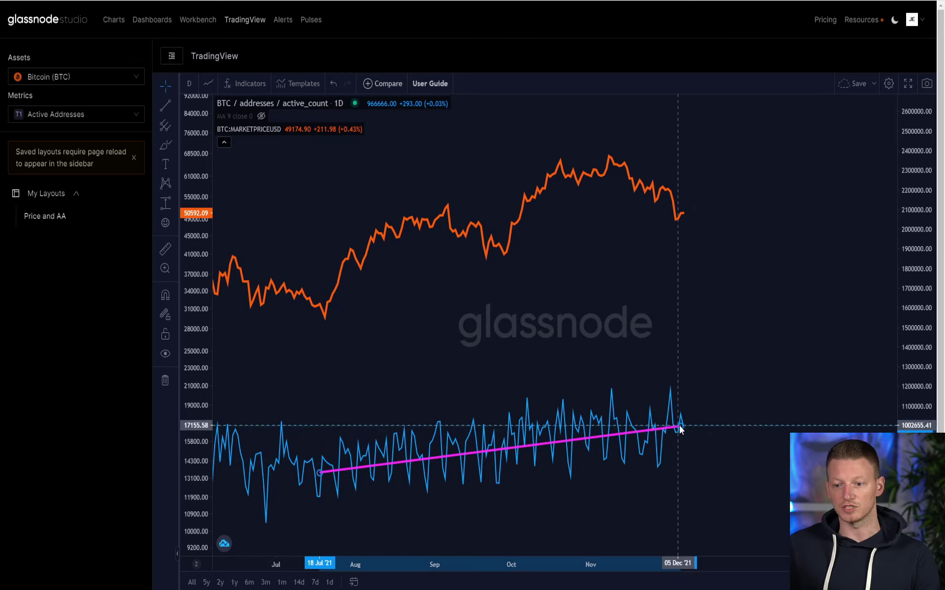
left_click_drag(680, 428, 836, 405)
scroll(721, 480, "down", 4)
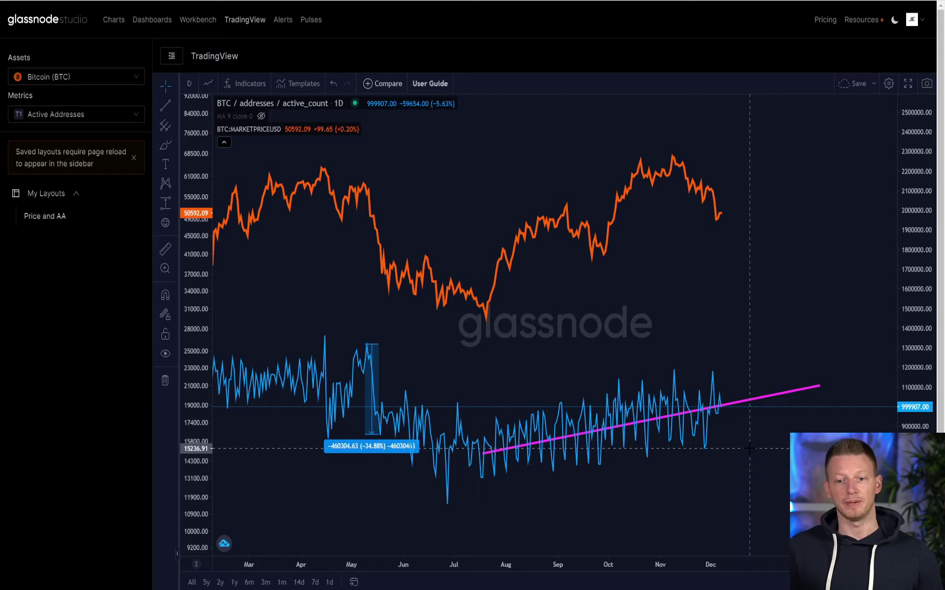
scroll(416, 313, "down", 6)
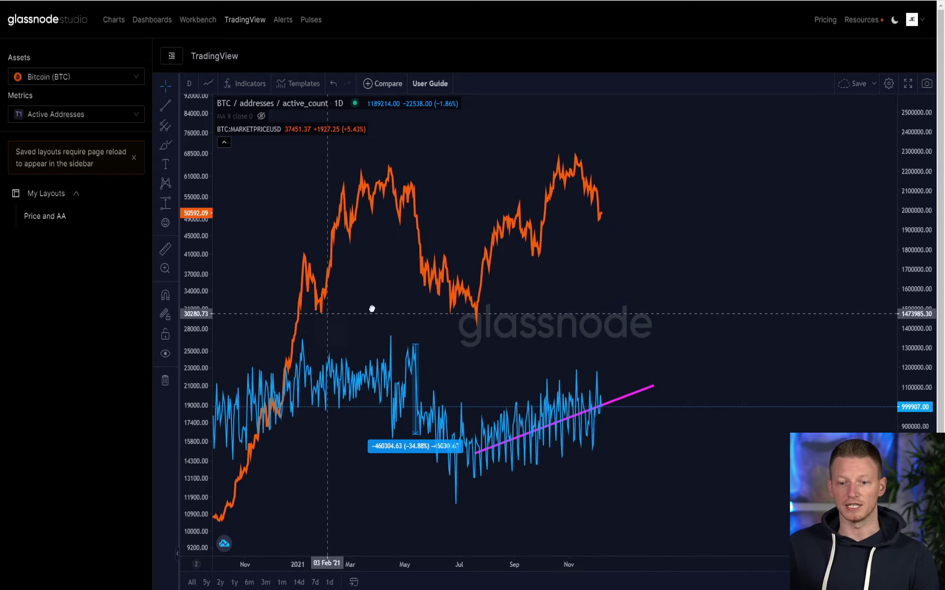
- Zoom out to 2017, compress the address and price scales, and place price above addresses
scroll(416, 314, "down", 8)
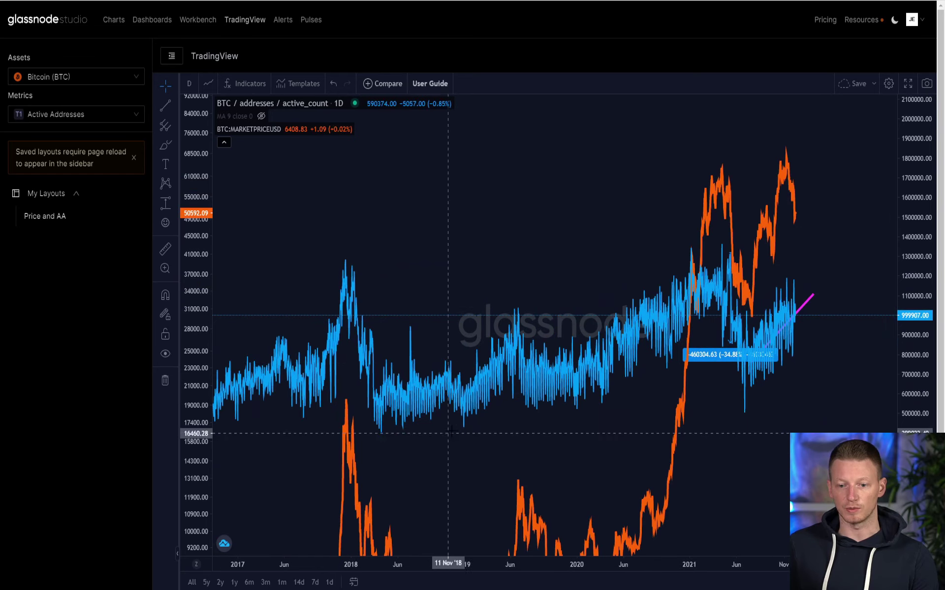
left_click_drag(923, 340, 923, 374)
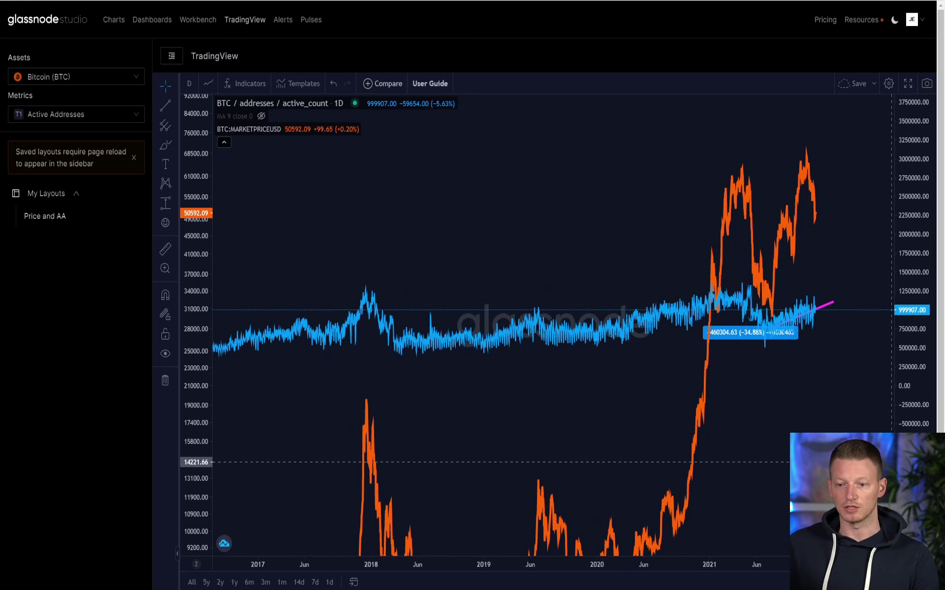
left_click(568, 478)
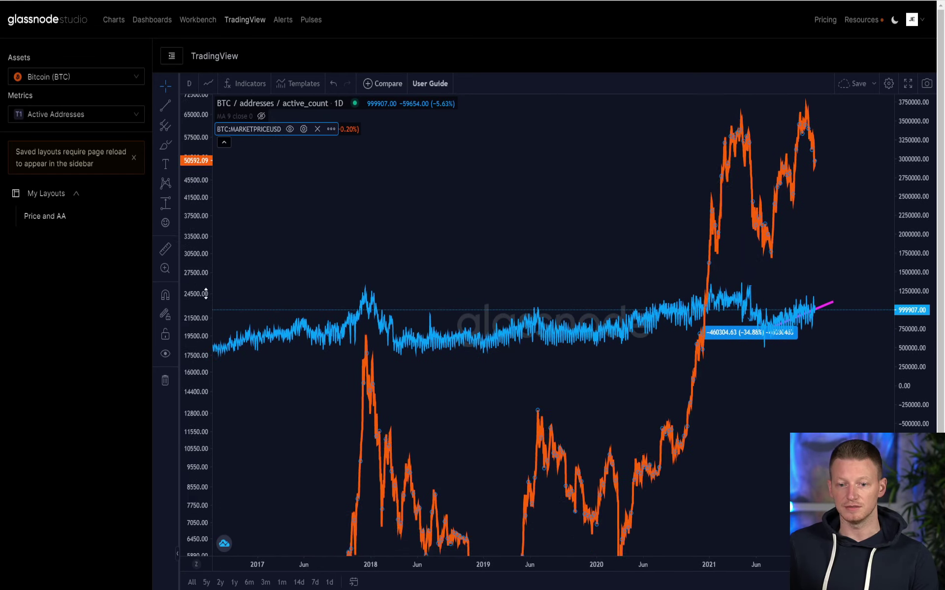
left_click_drag(200, 271, 199, 354)
left_click_drag(396, 390, 417, 392)
scroll(416, 392, "up", 6)
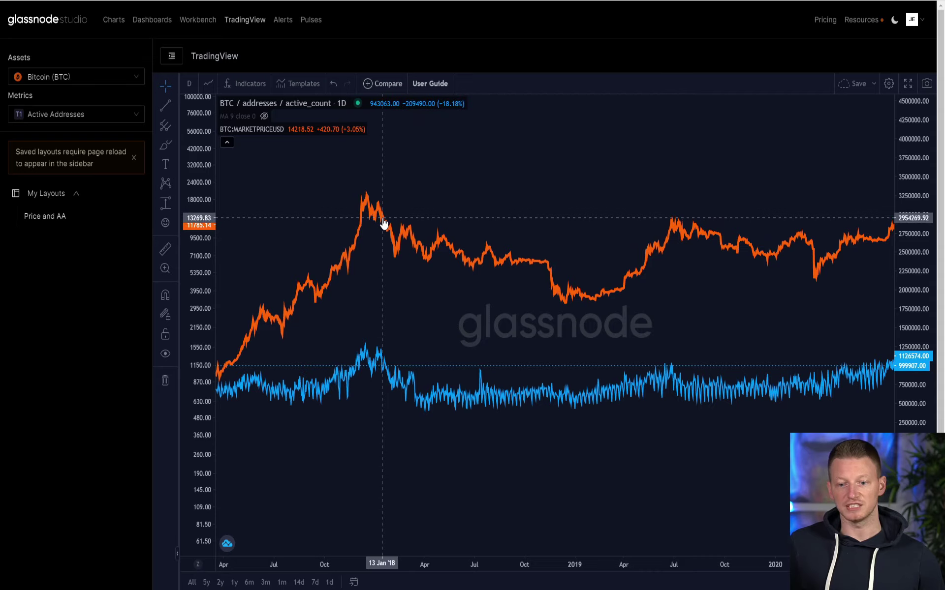
- Measure the drop after the January 2018 peak with the Price Range tool
scroll(384, 369, "up", 5)
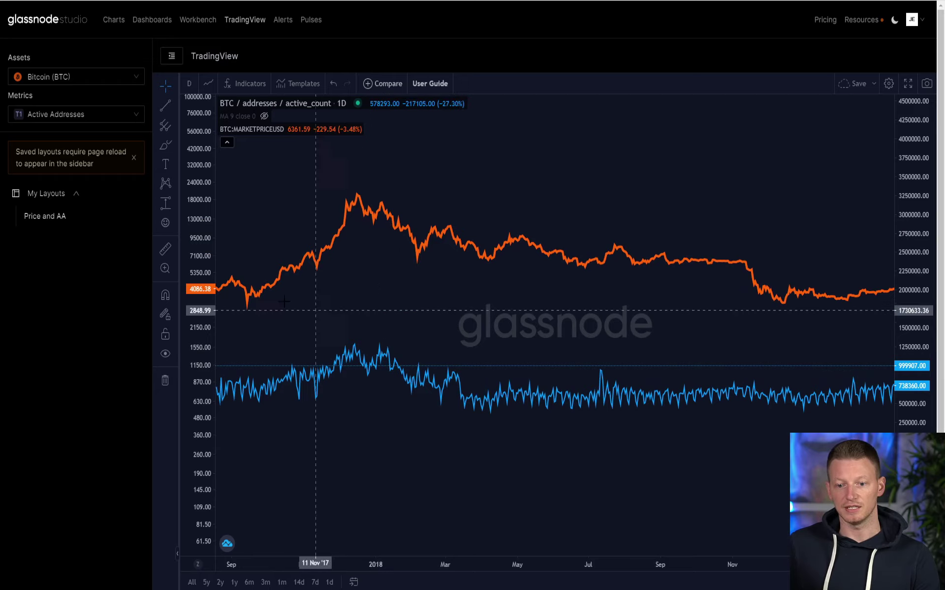
left_click(166, 203)
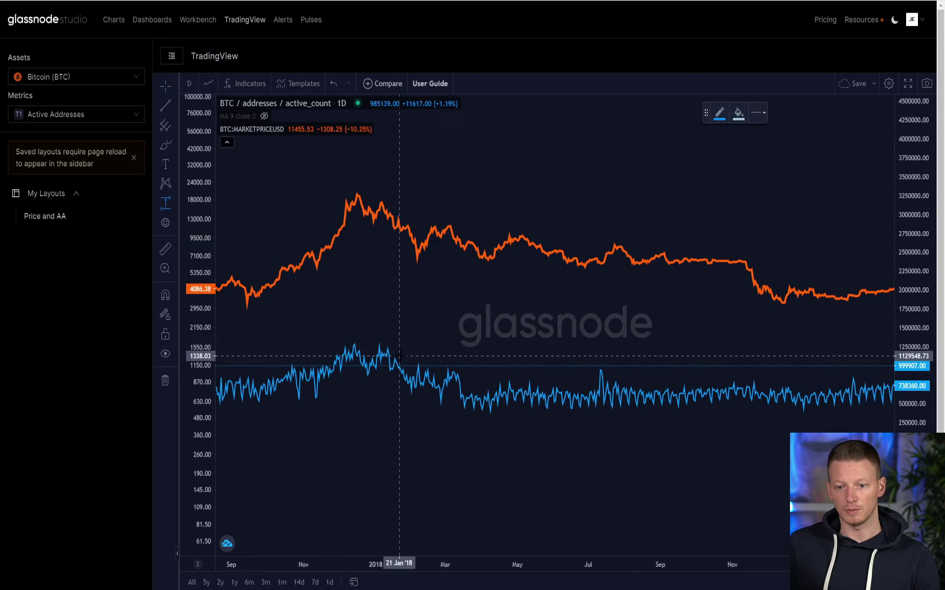
scroll(390, 355, "up", 3)
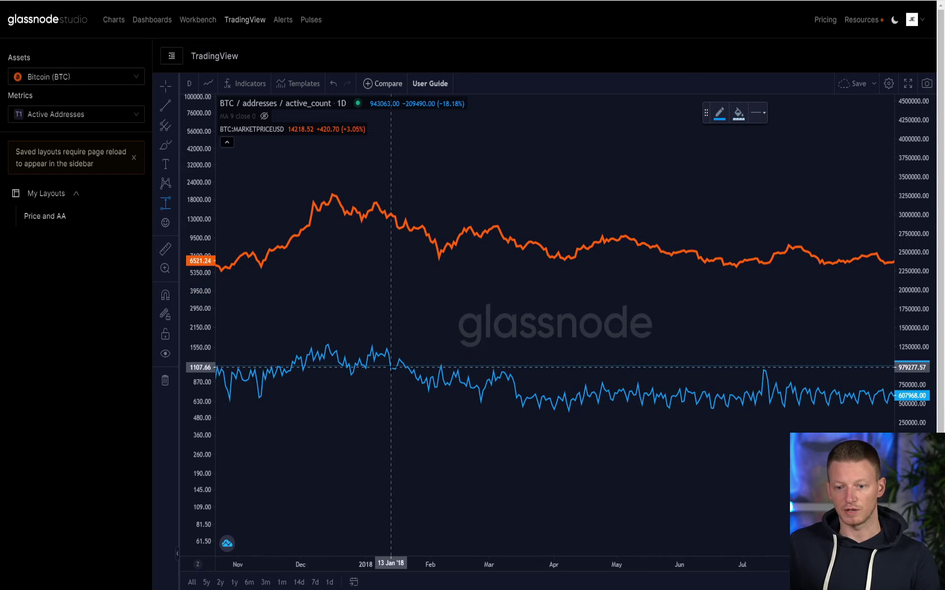
left_click_drag(392, 368, 428, 393)
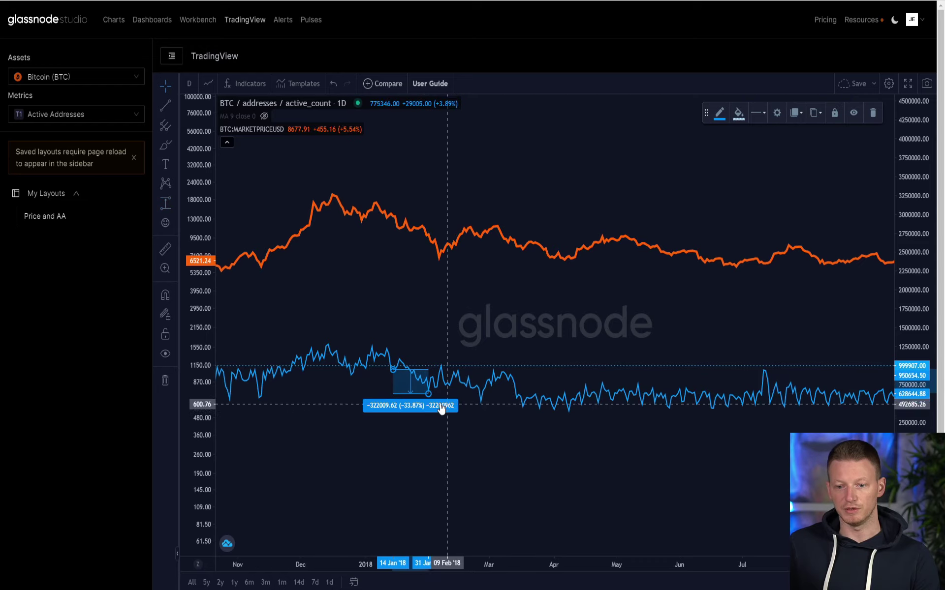
scroll(442, 435, "down", 2)
scroll(442, 435, "down", 2)
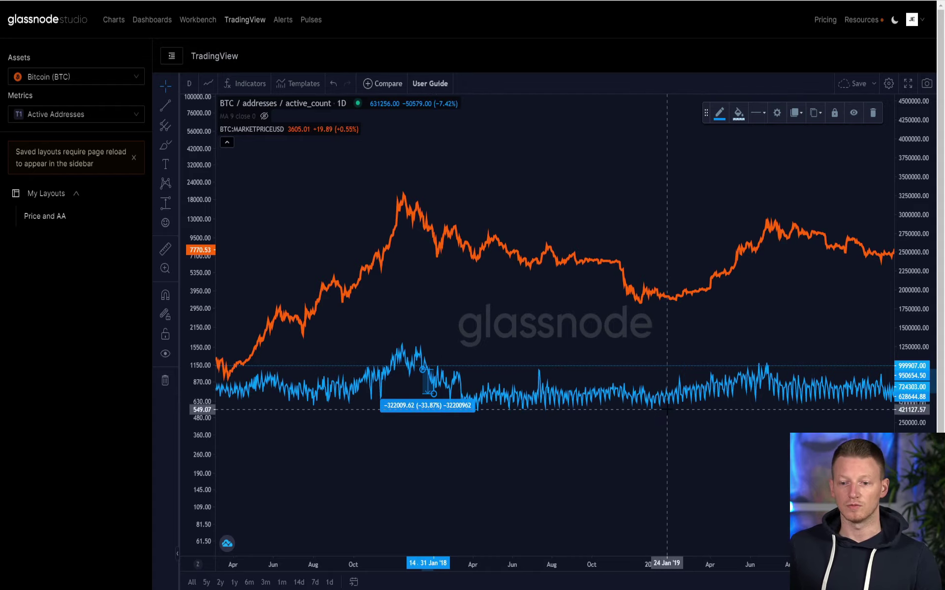
scroll(773, 415, "down", 2)
- Pan to the 2021 trend-line stretch and stretch the address line below the price curve
left_click_drag(774, 415, 701, 376)
scroll(684, 470, "up", 4)
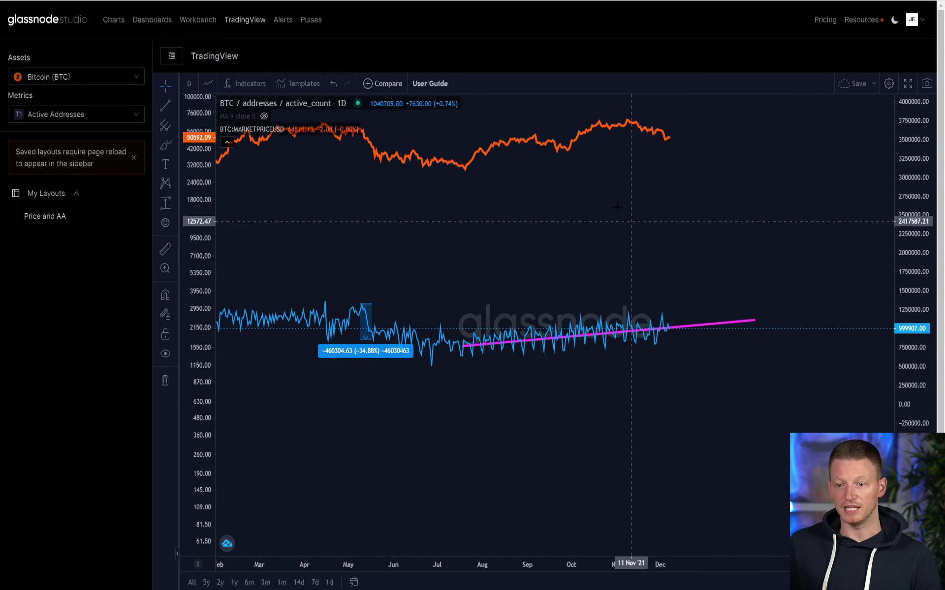
left_click_drag(568, 152, 591, 299)
scroll(565, 154, "up", 2)
scroll(590, 299, "up", 2)
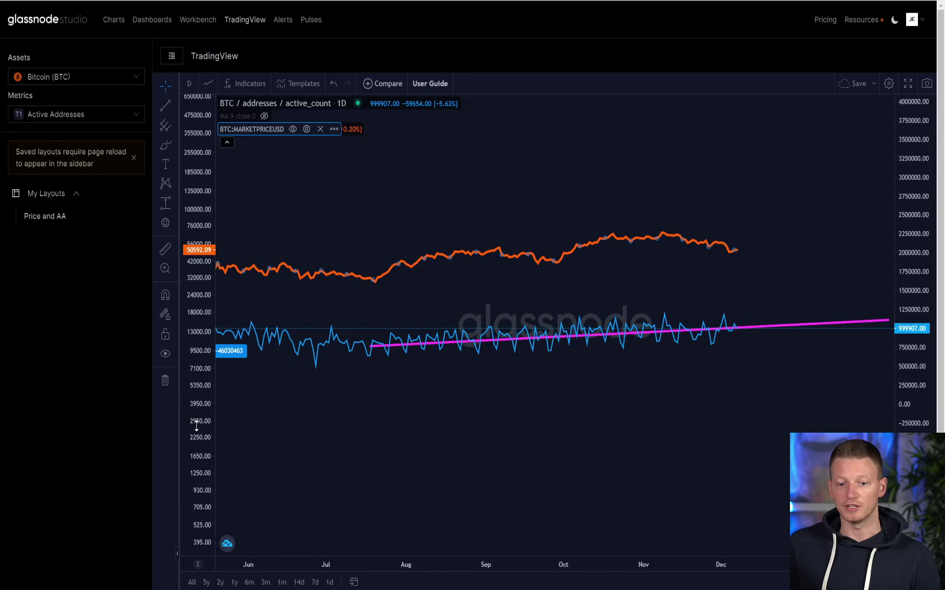
left_click_drag(217, 427, 217, 216)
left_click_drag(912, 295, 912, 256)
scroll(706, 370, "up", 2)
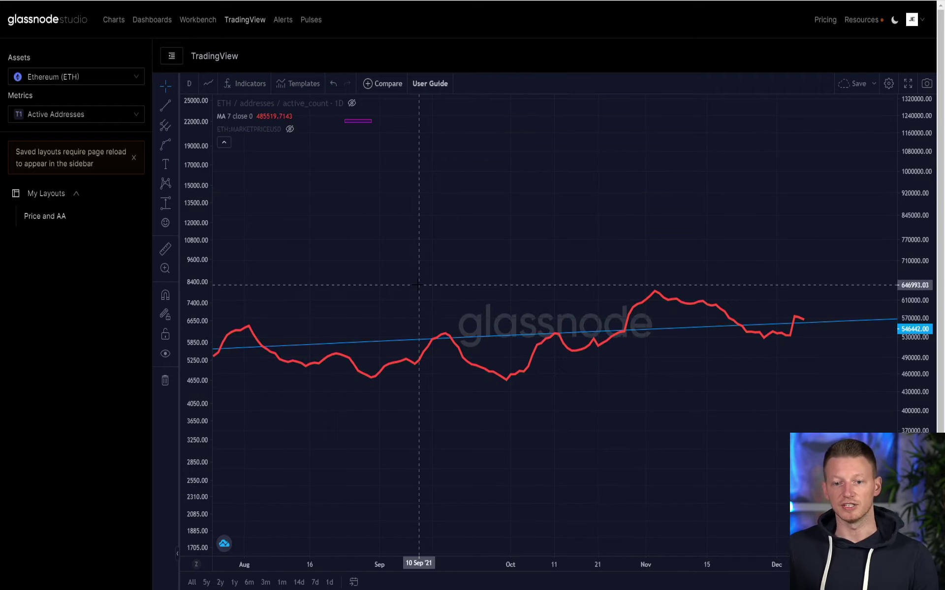
- Zoom out to the full Ethereum active-address history, then zoom back in on mid-2017 to mid-2020
scroll(406, 291, "down", 5)
scroll(454, 349, "down", 5)
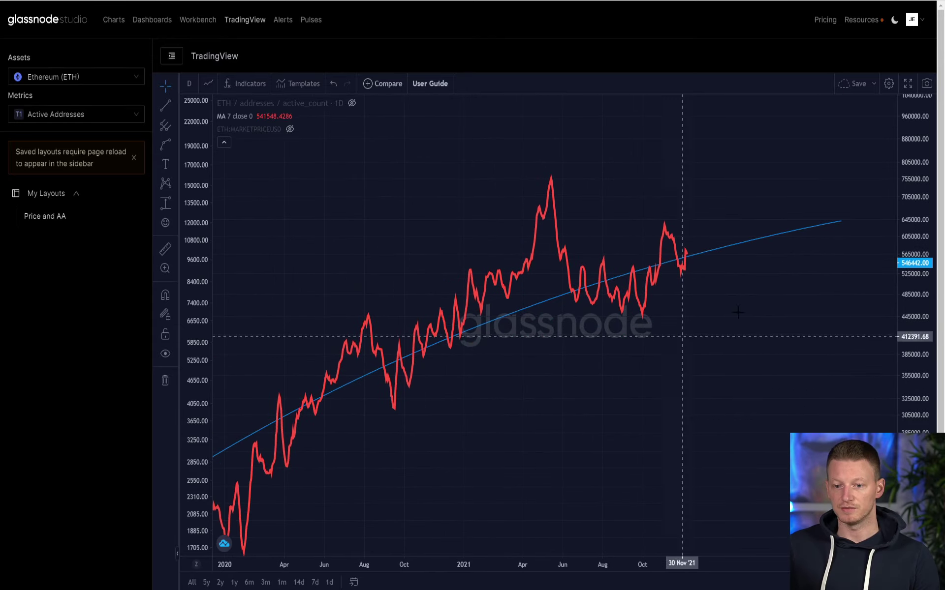
scroll(655, 355, "down", 5)
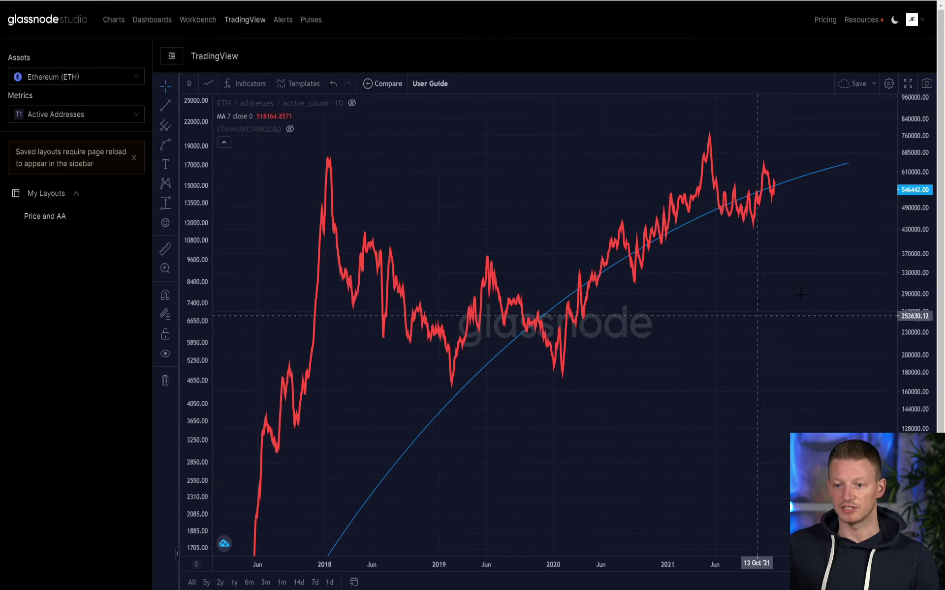
scroll(718, 370, "down", 3)
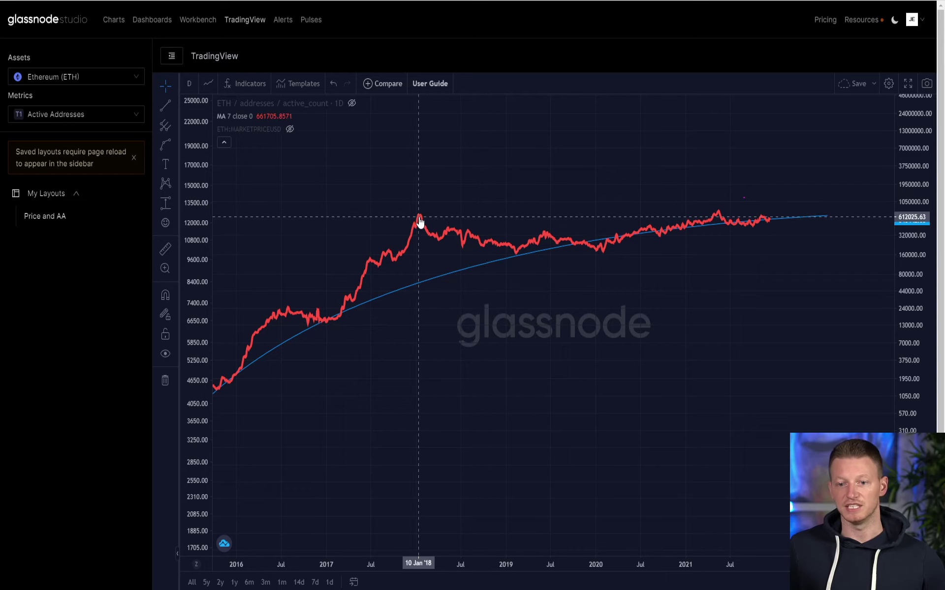
scroll(419, 222, "up", 3)
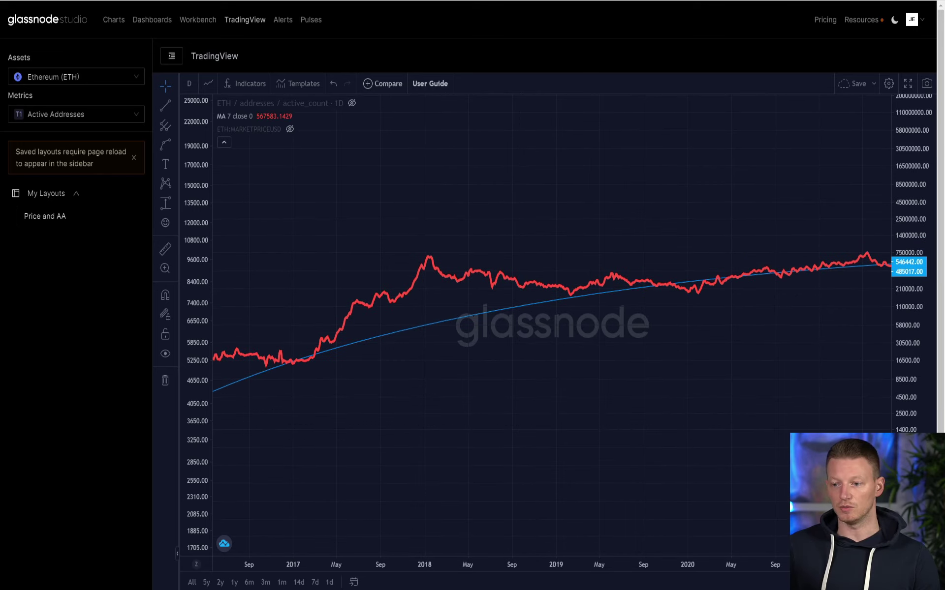
scroll(751, 401, "up", 5)
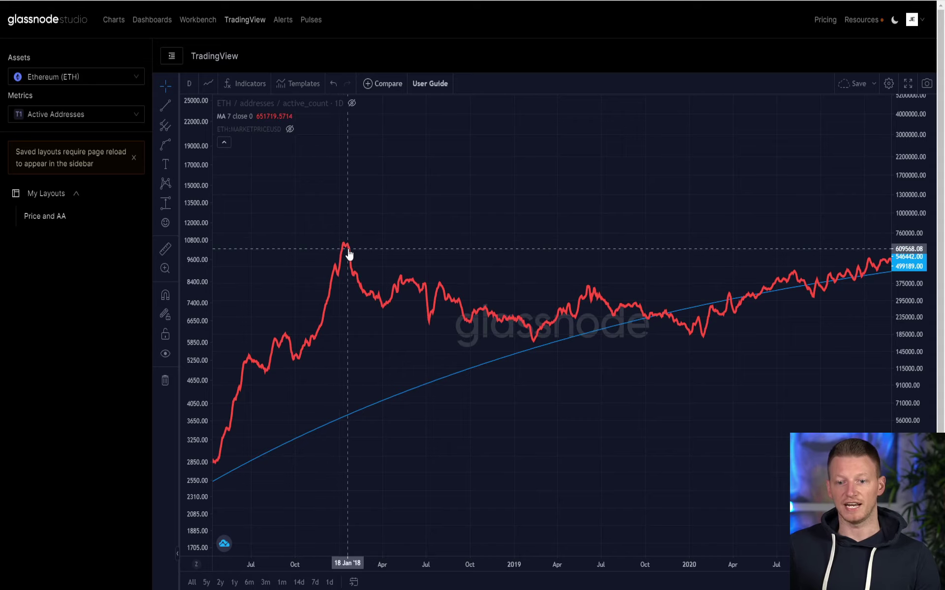
- Measure the -59.24% price range from the January 2018 peak to the early April 2018 low
left_click(165, 203)
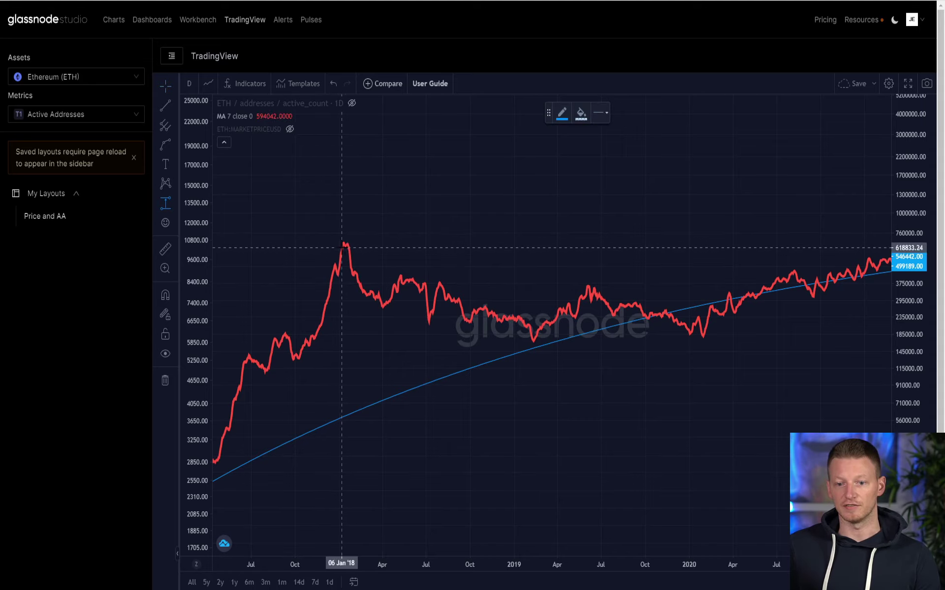
left_click(347, 243)
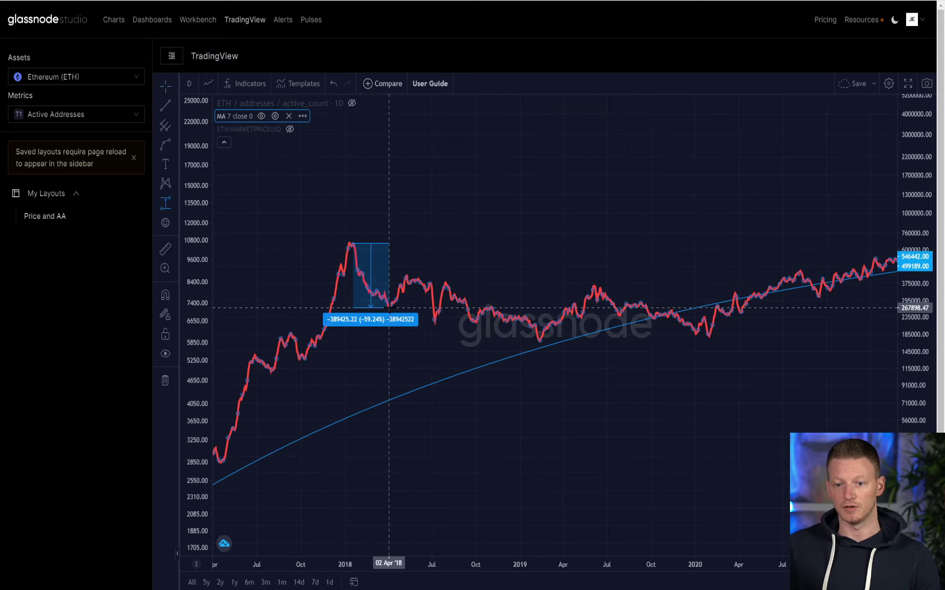
left_click(388, 307)
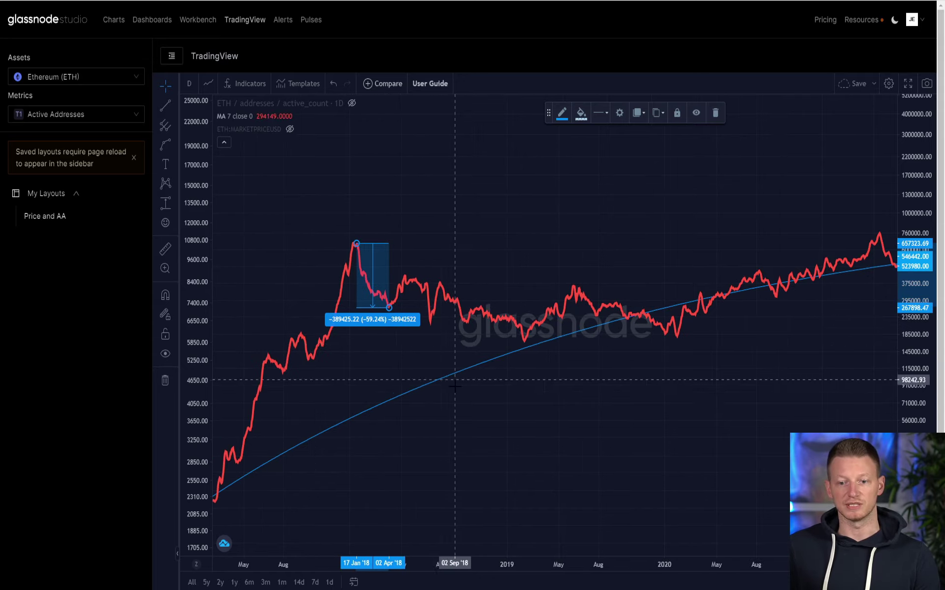
- Shift the view to 2018–2021 and measure the -38.29% drop from the May 2021 peak to June
scroll(409, 346, "down", 3)
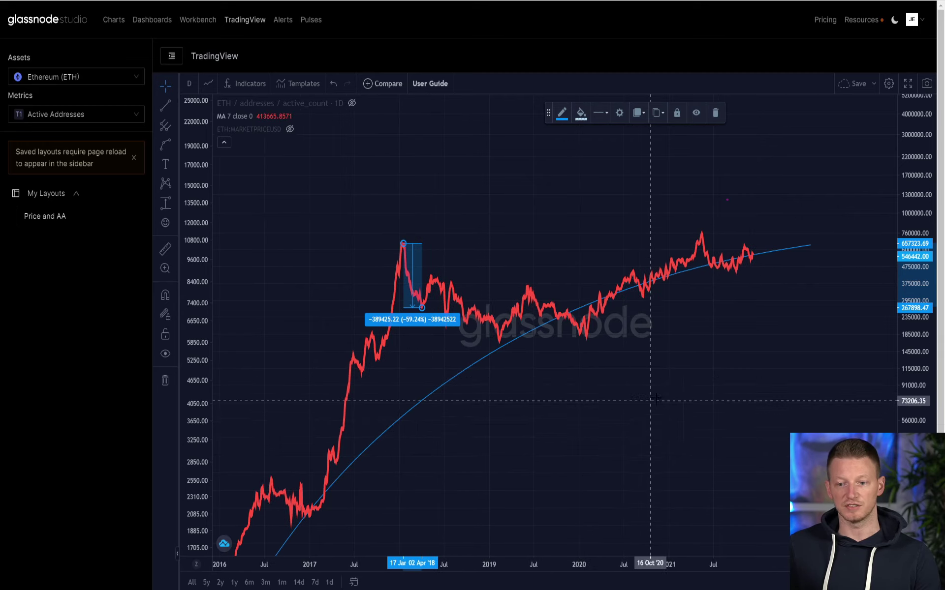
left_click_drag(658, 414, 510, 415)
scroll(510, 414, "up", 3)
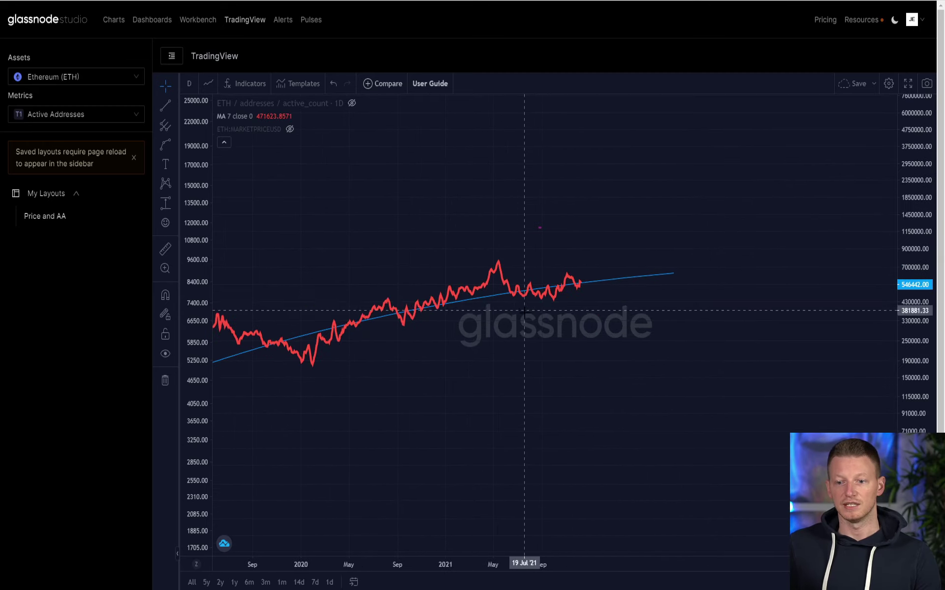
left_click(164, 203)
left_click(483, 262)
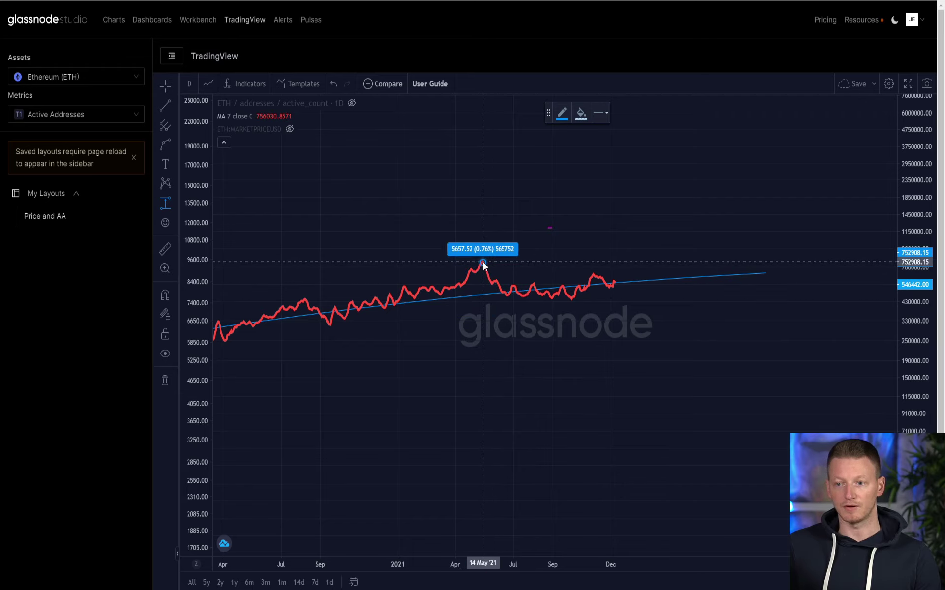
left_click(506, 297)
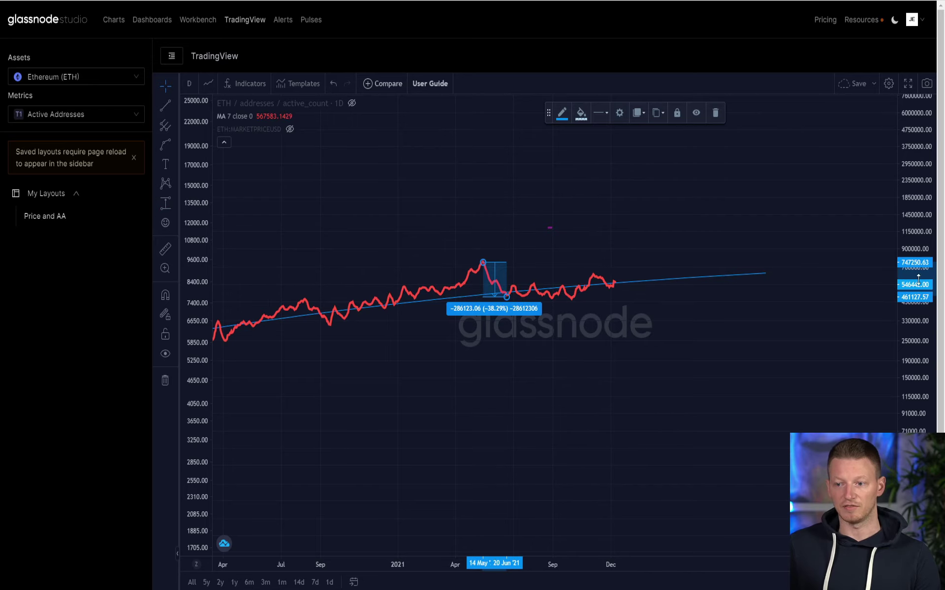
- Stretch the small magenta rectangle into a tall purple box spanning 22 June to mid-October 2021
scroll(646, 370, "down", 5)
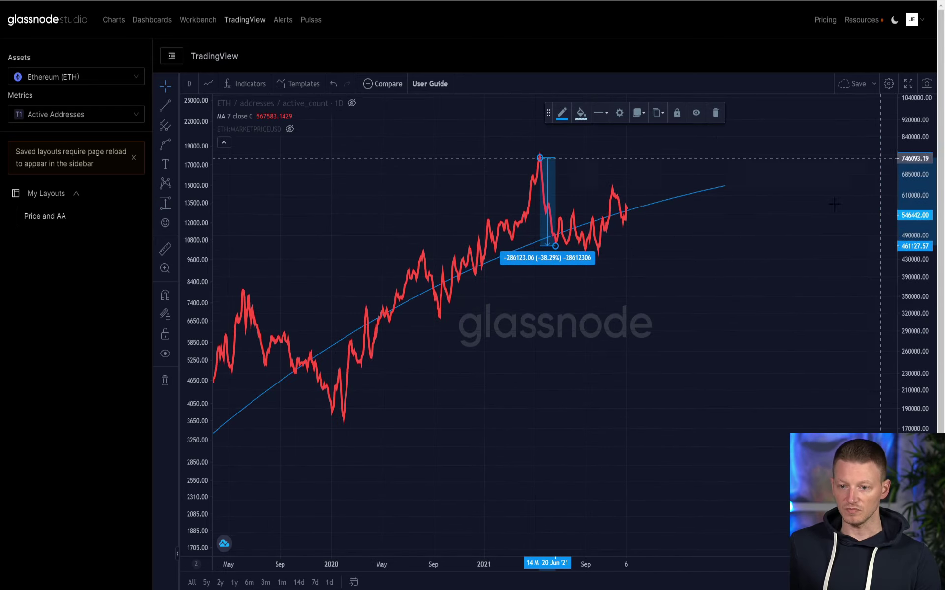
scroll(718, 416, "up", 5)
scroll(635, 437, "down", 2)
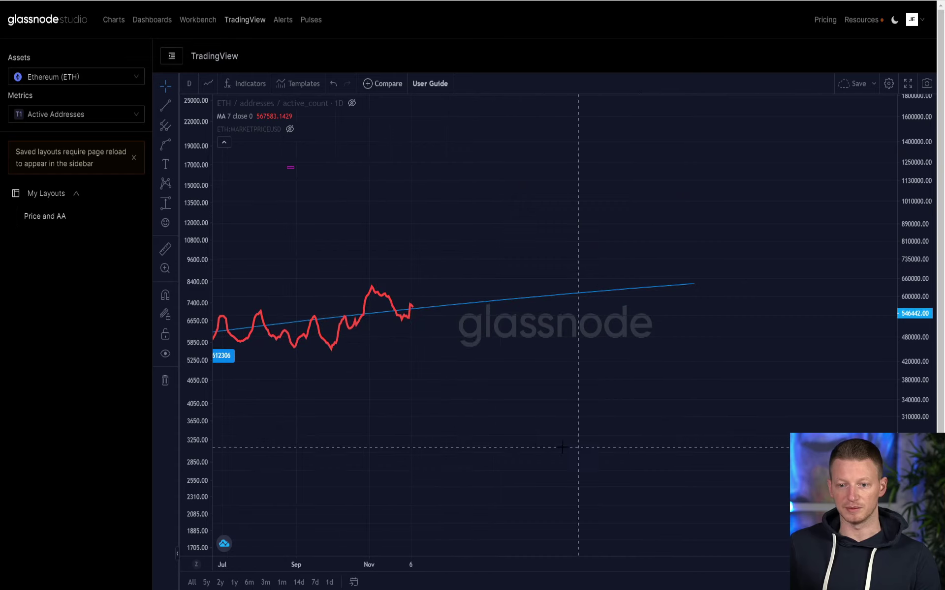
scroll(717, 453, "up", 5)
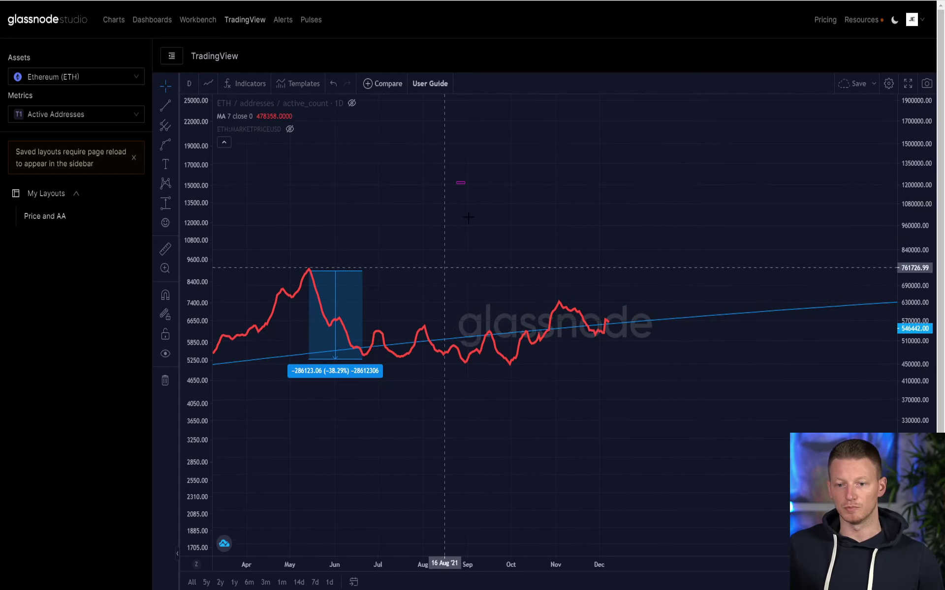
left_click(459, 184)
left_click_drag(458, 184, 365, 357)
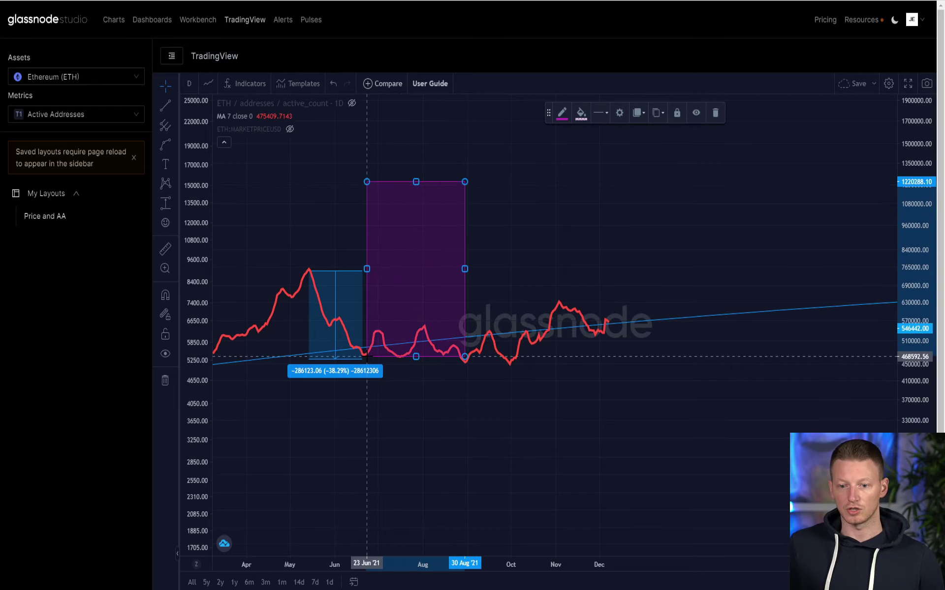
left_click_drag(465, 182, 531, 333)
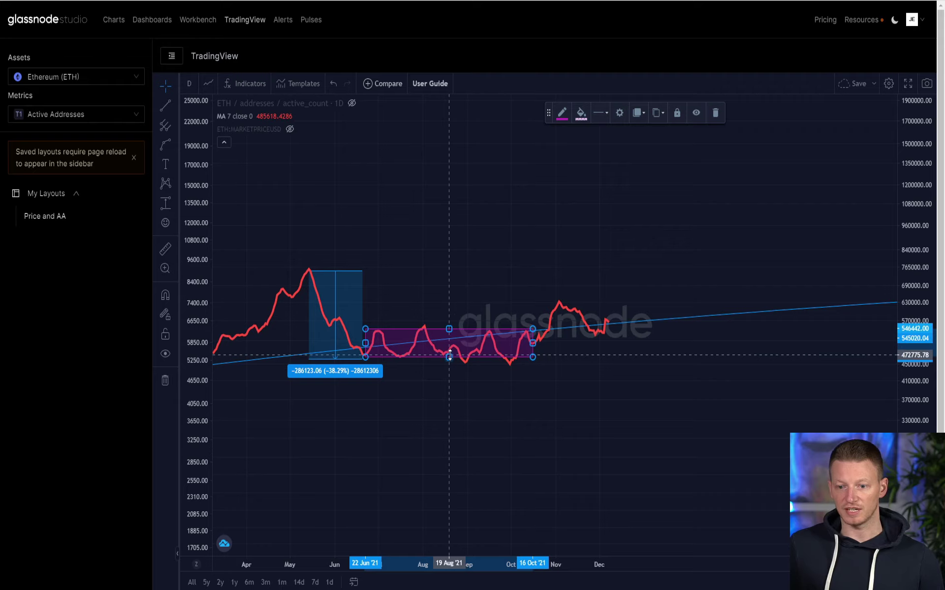
left_click_drag(449, 358, 448, 363)
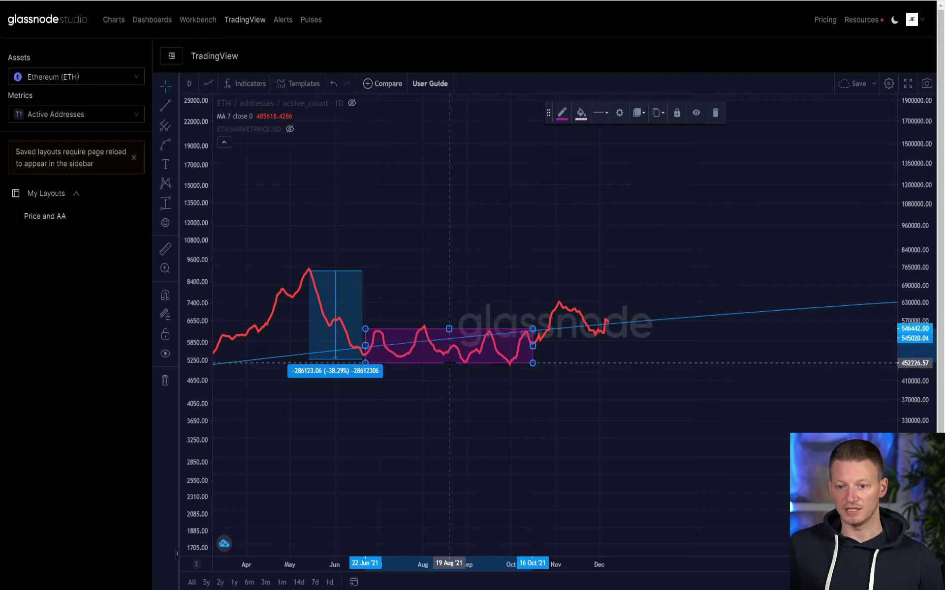
left_click(365, 328)
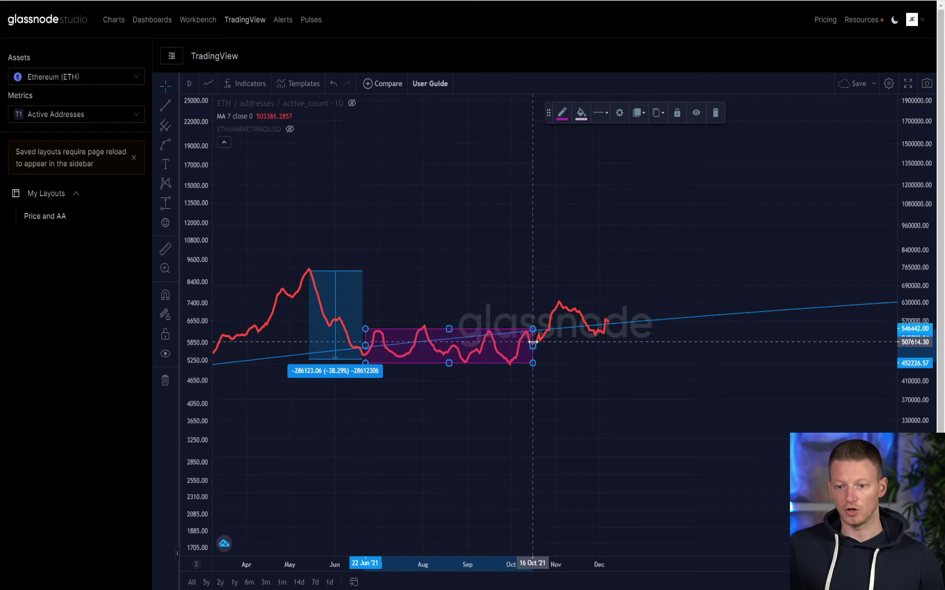
left_click(560, 346)
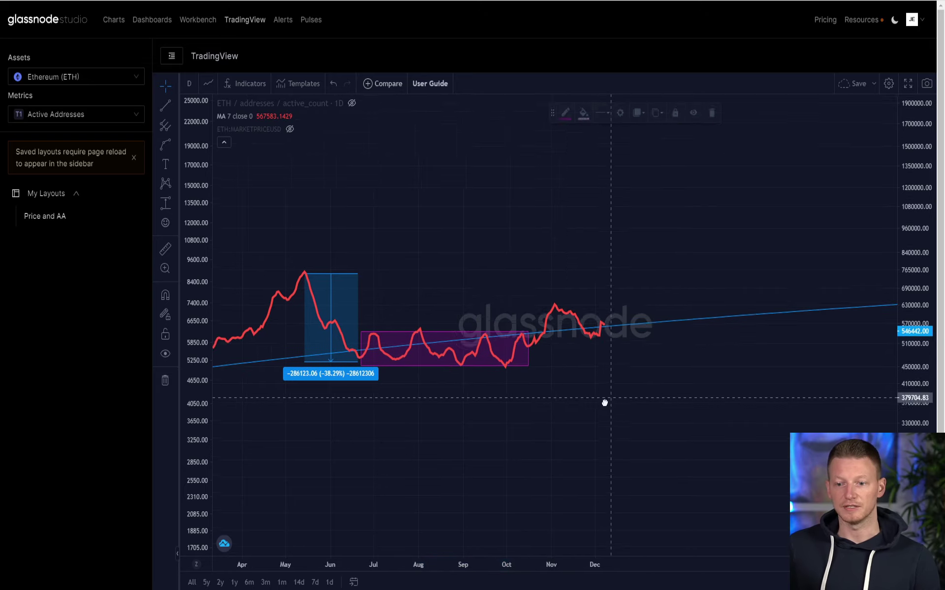
- Extend the purple box into late November 2021 with a higher top edge
scroll(605, 400, "right", 3)
scroll(639, 374, "left", 1)
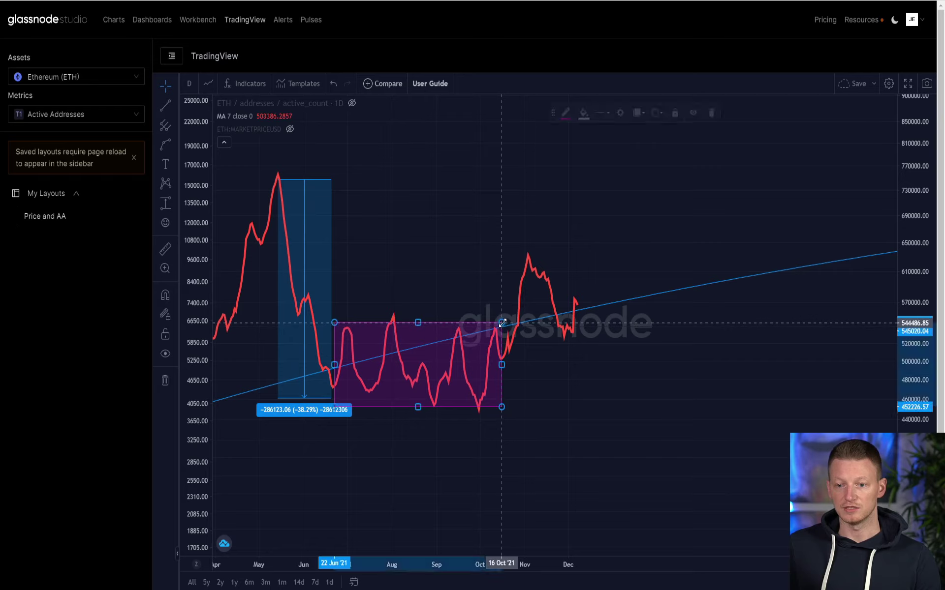
mouse_move(502, 322)
left_mouse_down()
mouse_move(551, 263)
mouse_move(536, 263)
mouse_move(459, 327)
mouse_move(468, 403)
mouse_move(481, 326)
mouse_move(511, 327)
left_mouse_up()
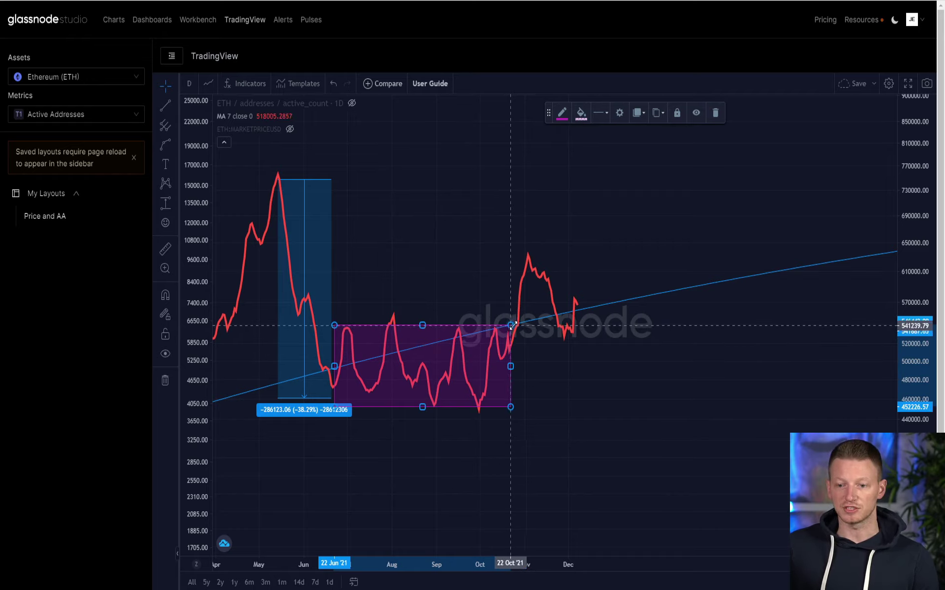
left_click_drag(512, 325, 597, 250)
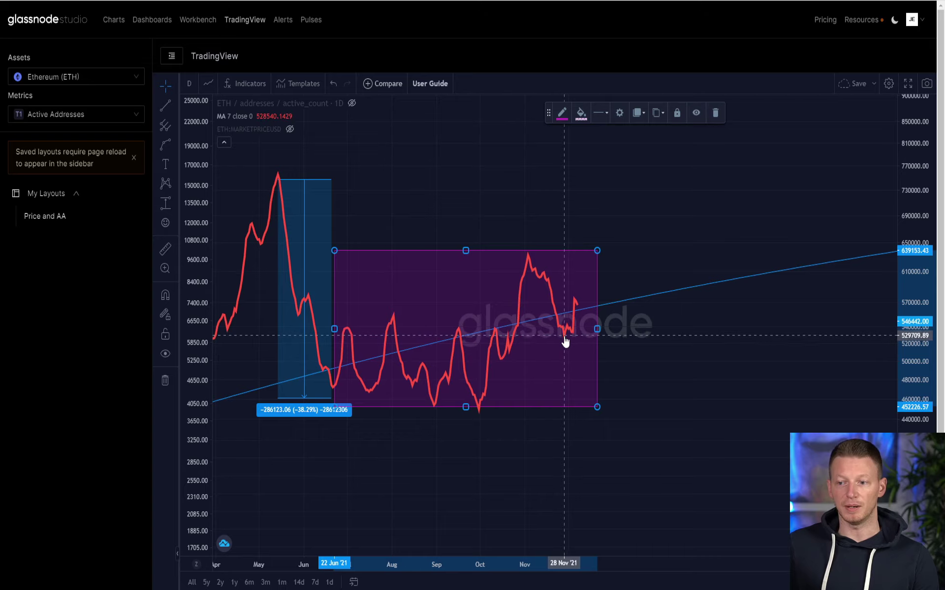
- Draw a trend line from the June peak to December, then delete the purple rectangle and magenta horizontal line
left_click(166, 106)
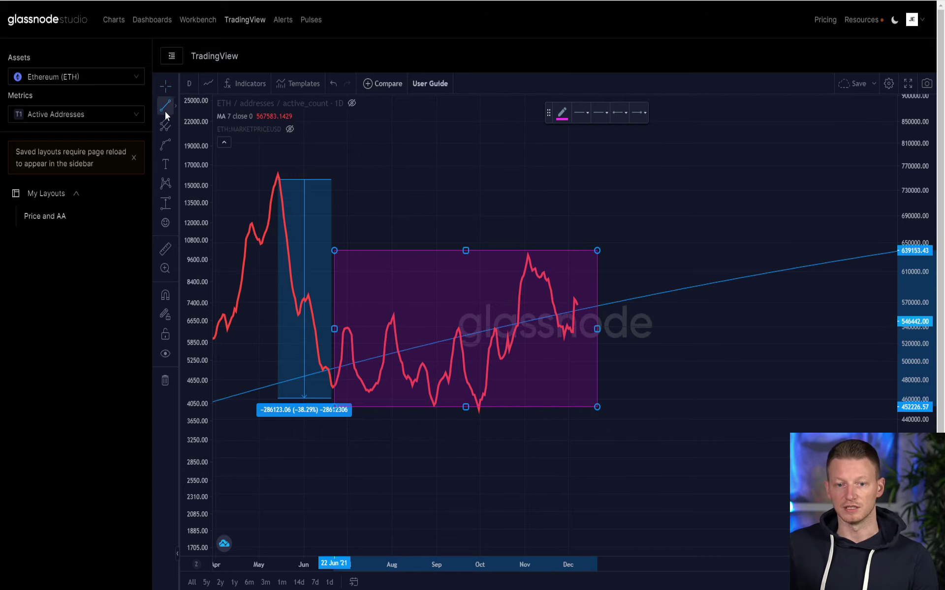
left_click(215, 106)
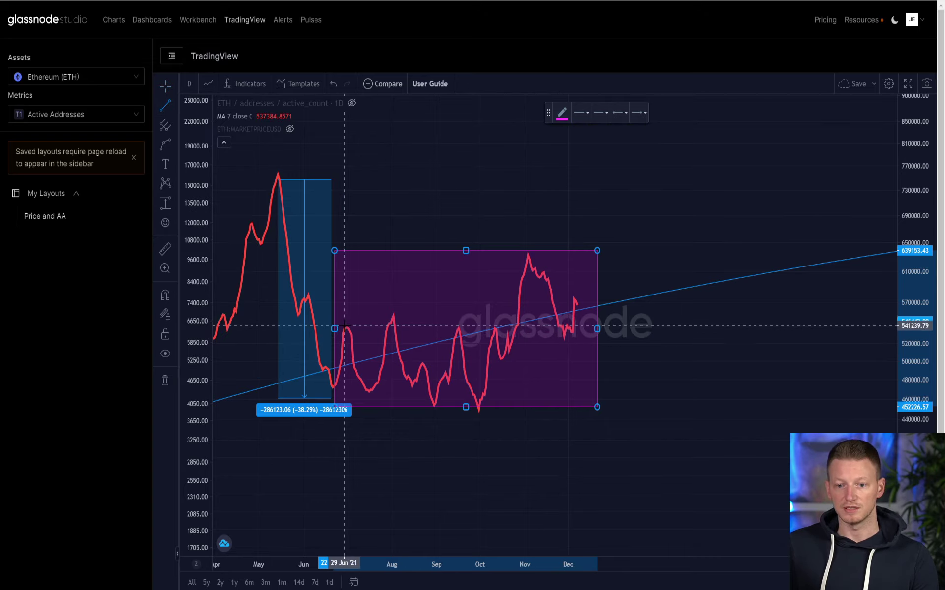
mouse_move(345, 326)
left_mouse_down()
mouse_move(575, 327)
mouse_move(524, 339)
left_mouse_up()
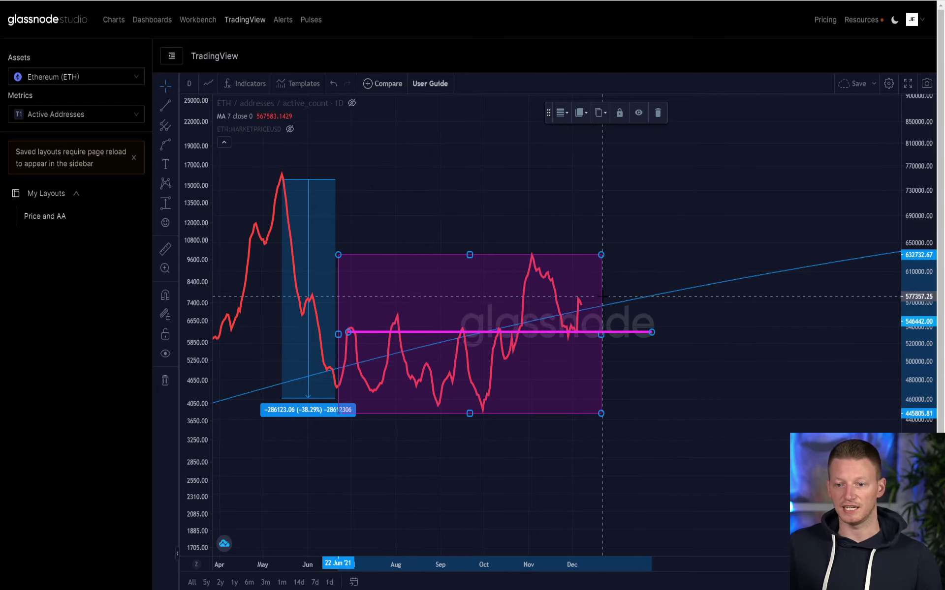
key("Delete")
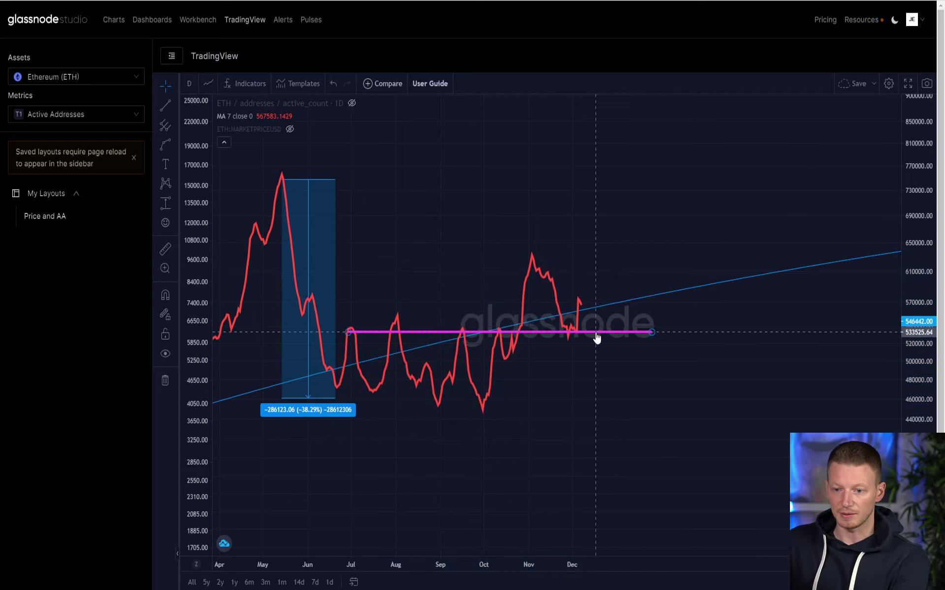
key("Delete")
- Swap MA 7 for the raw active_count series, zoom the time axis, then show only the red MA 7 again
left_click(260, 117)
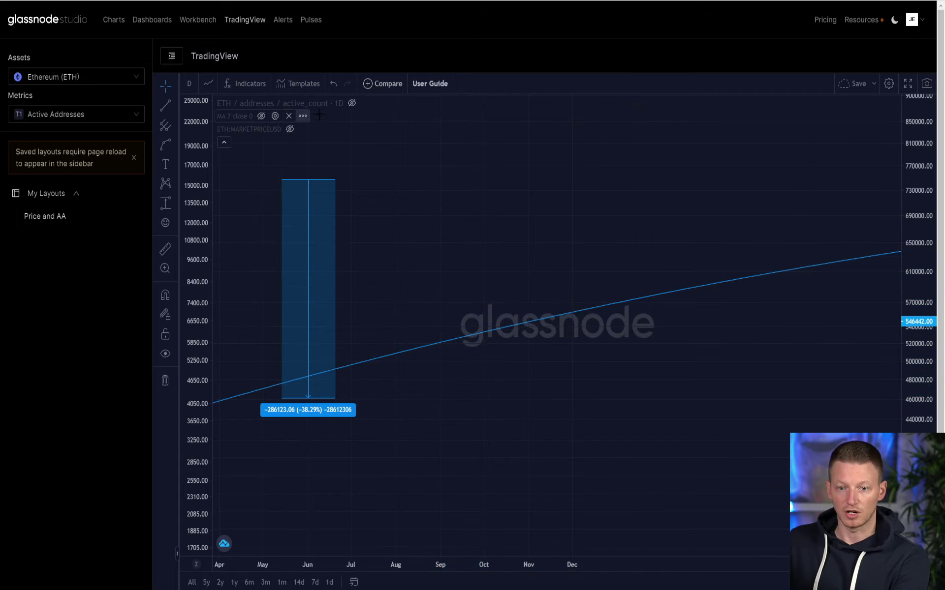
left_click(352, 103)
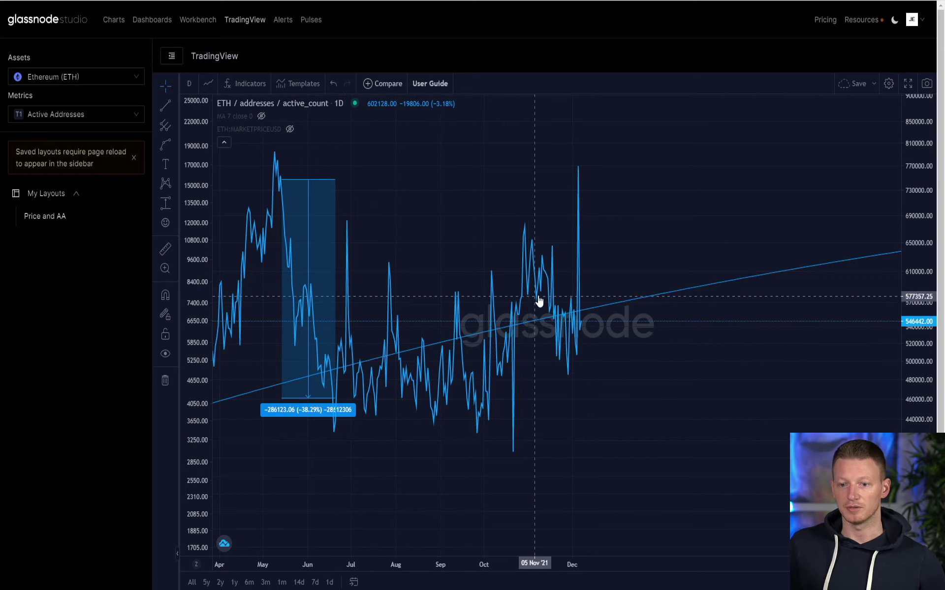
scroll(569, 306, "left", 5)
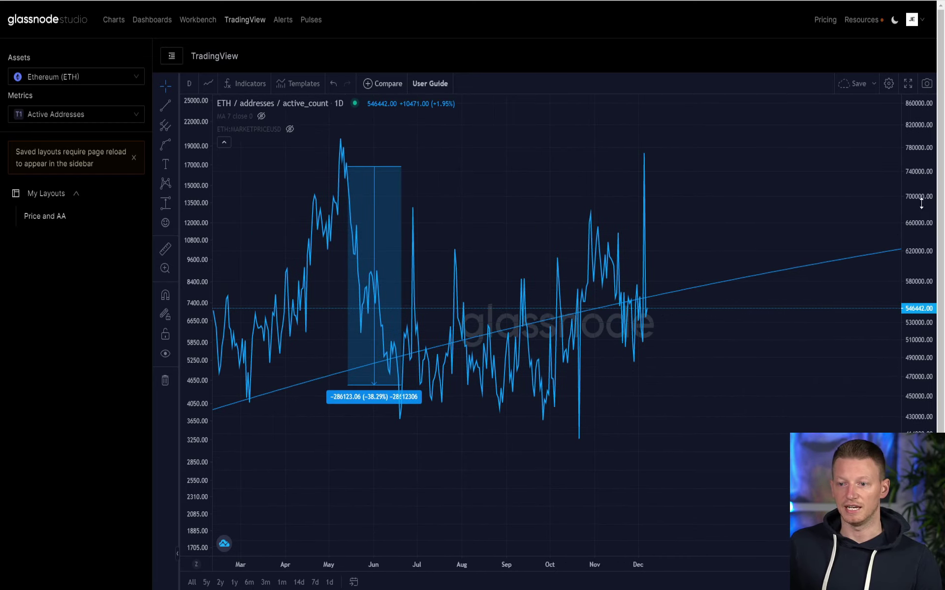
scroll(749, 243, "down", 5)
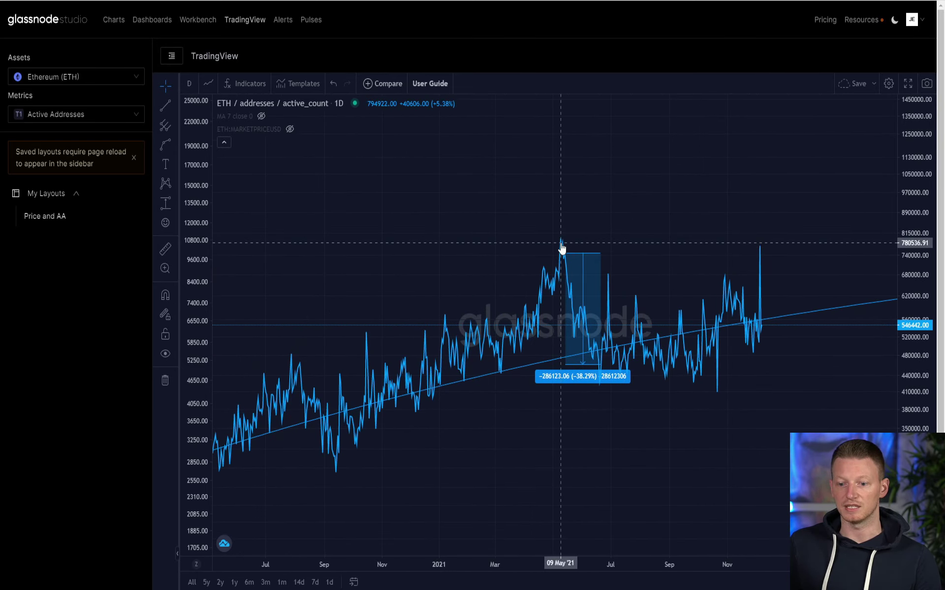
scroll(566, 239, "up", 5)
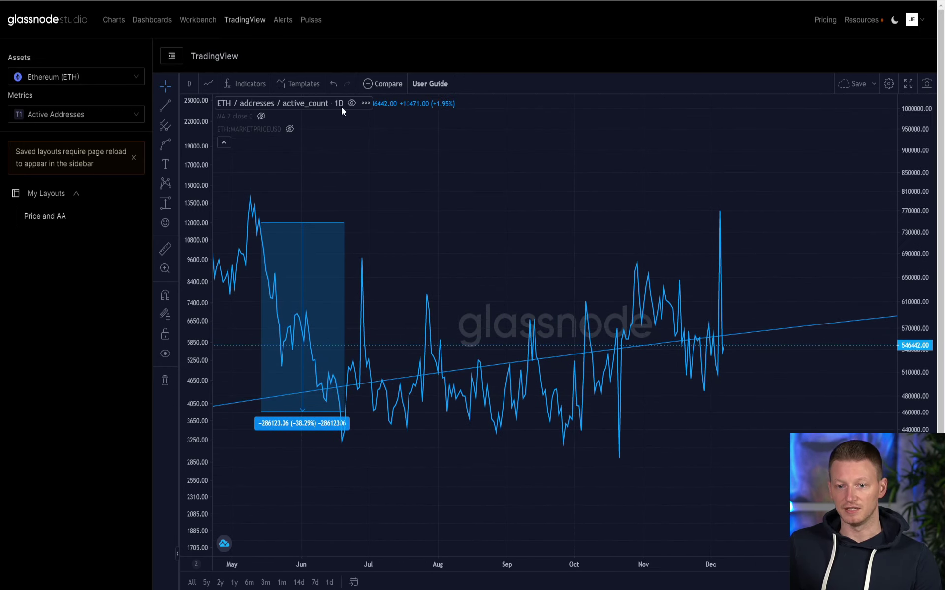
left_click(352, 103)
left_click(261, 116)
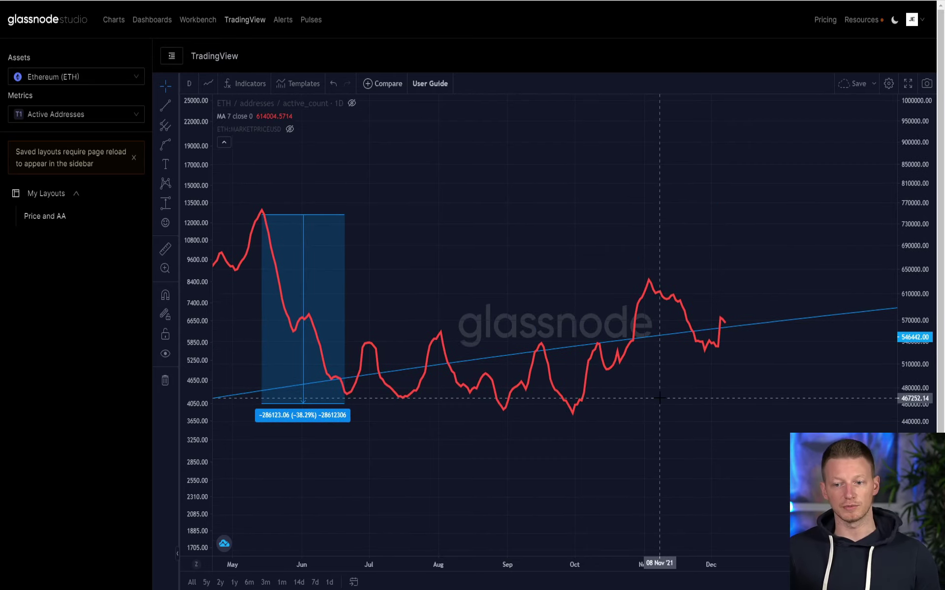
scroll(606, 480, "down", 5)
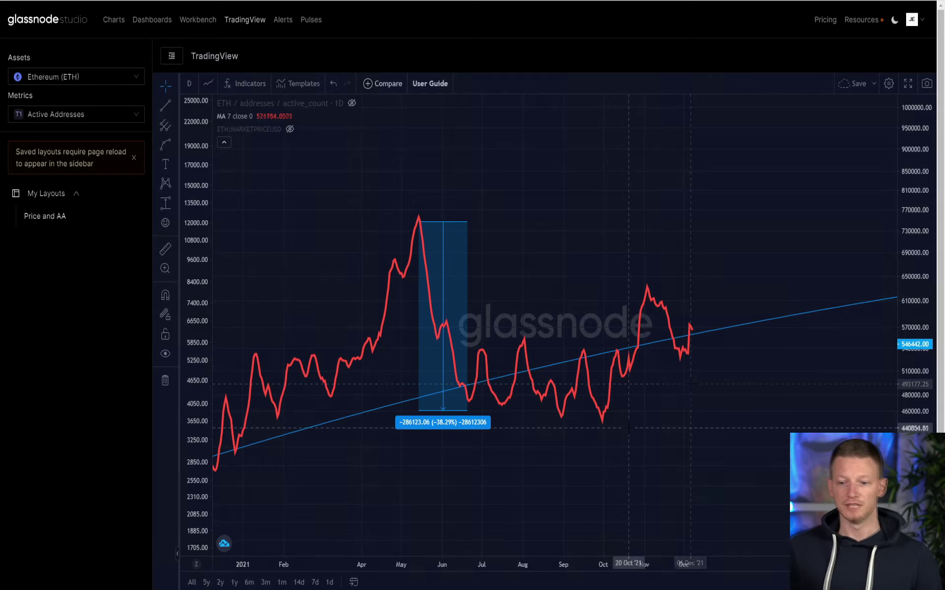
scroll(635, 433, "up", 5)
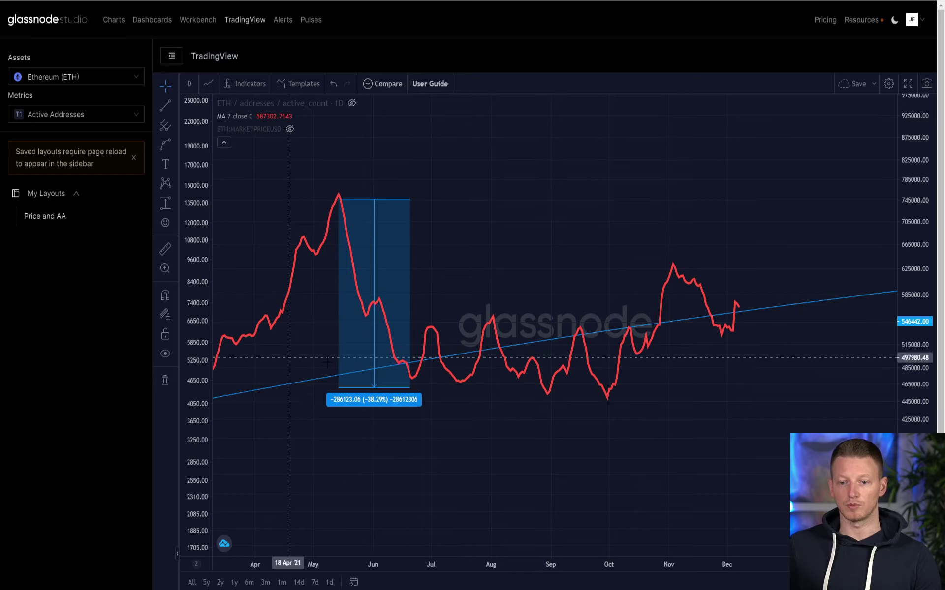
- Delete the blue date-and-price range box, then zoom out and pan the chart back toward 2019
left_click(400, 205)
key("Delete")
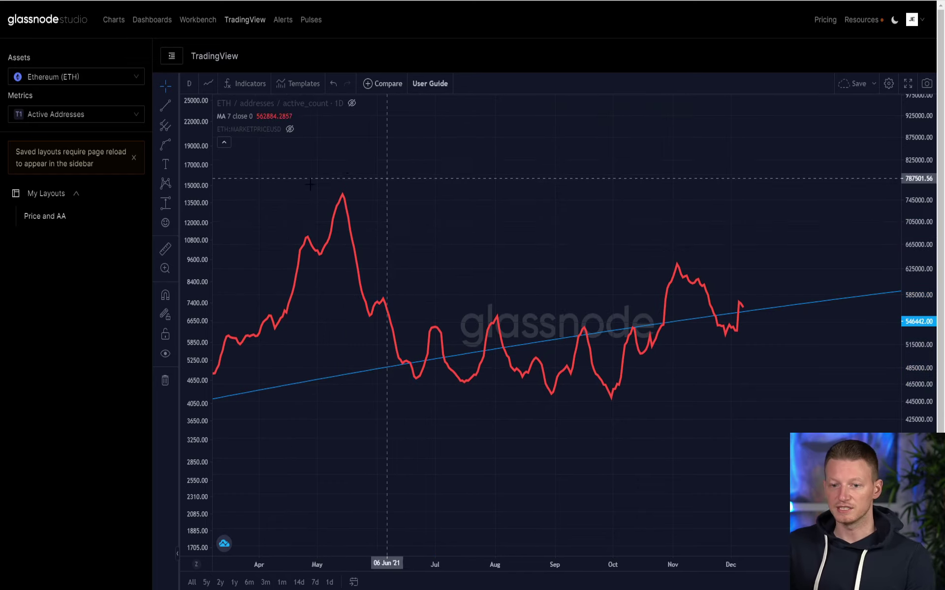
scroll(615, 394, "down", 5)
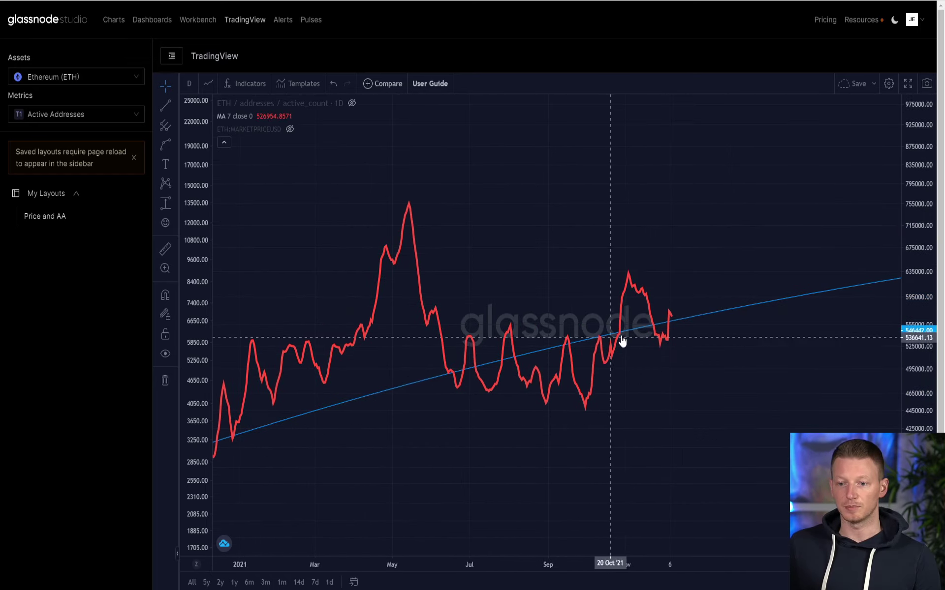
scroll(591, 352, "down", 5)
scroll(510, 412, "down", 5)
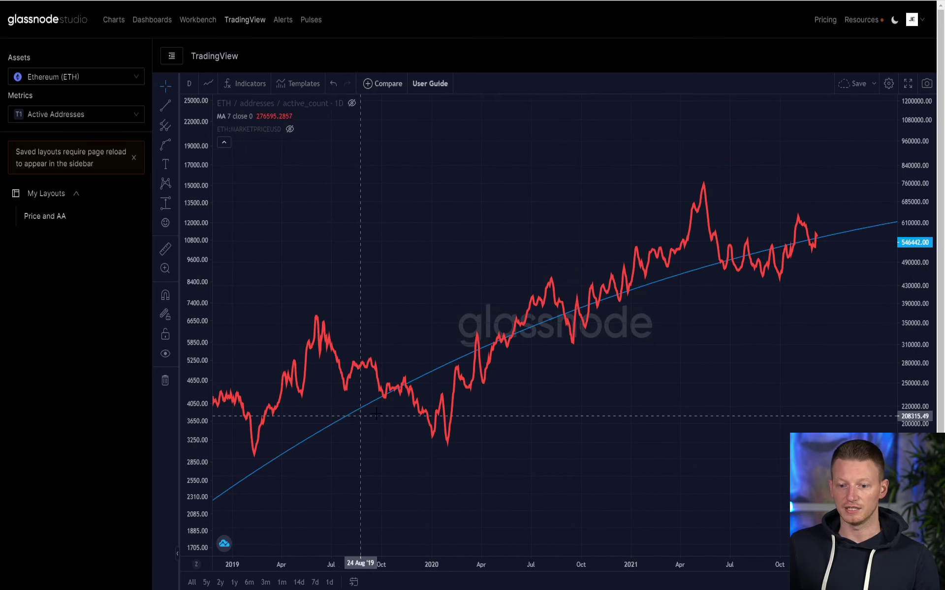
left_click_drag(433, 433, 406, 432)
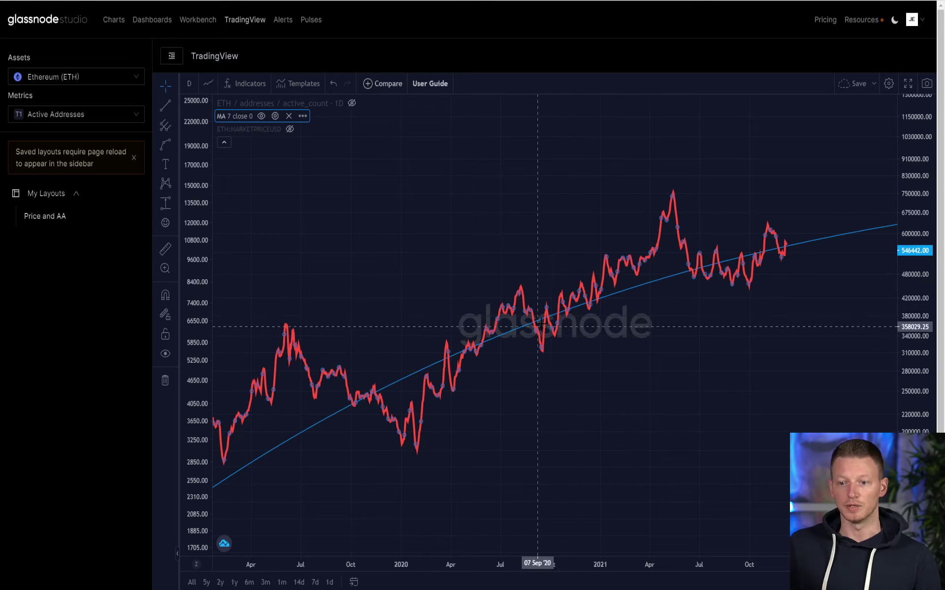
scroll(574, 315, "up", 3)
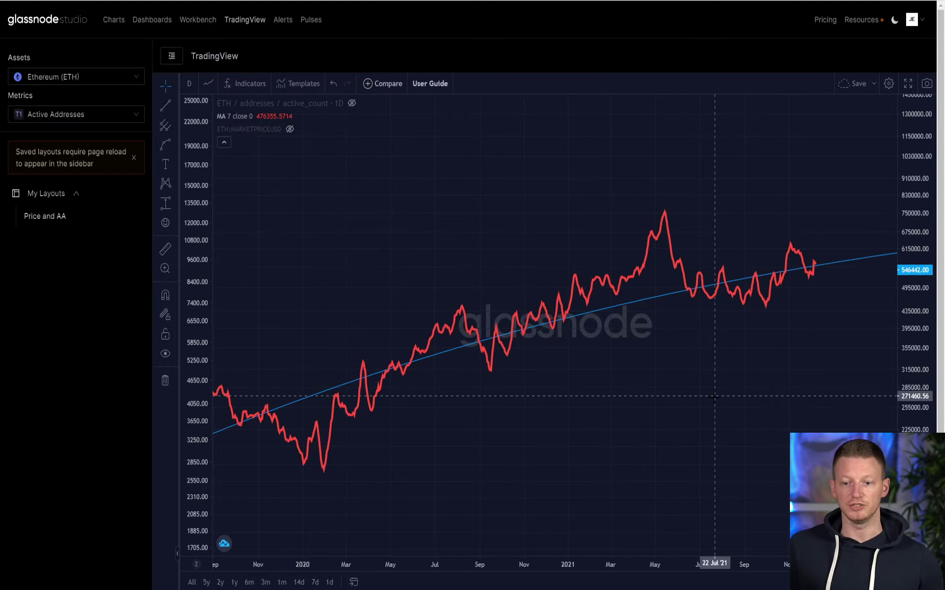
scroll(738, 364, "down", 4)
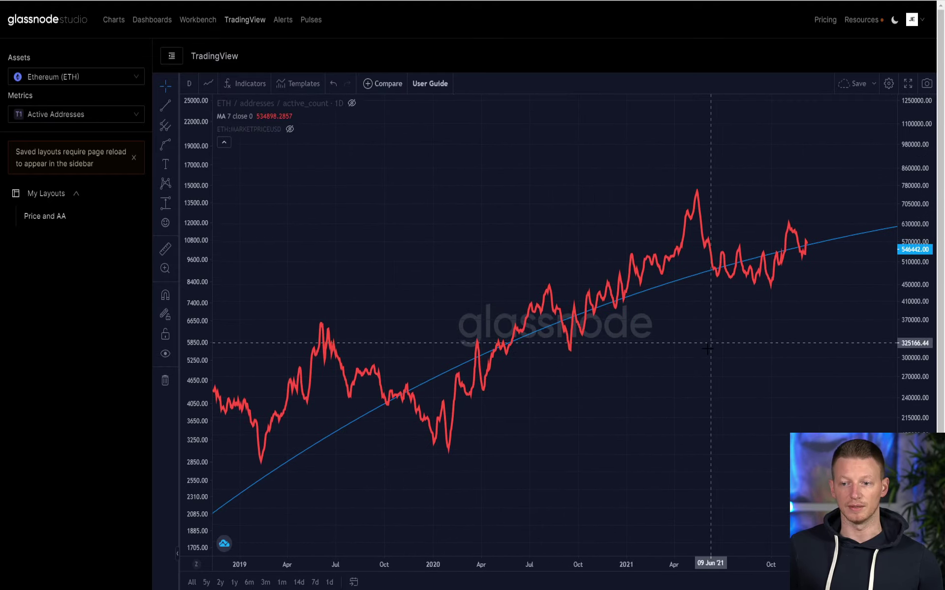
scroll(659, 375, "down", 2)
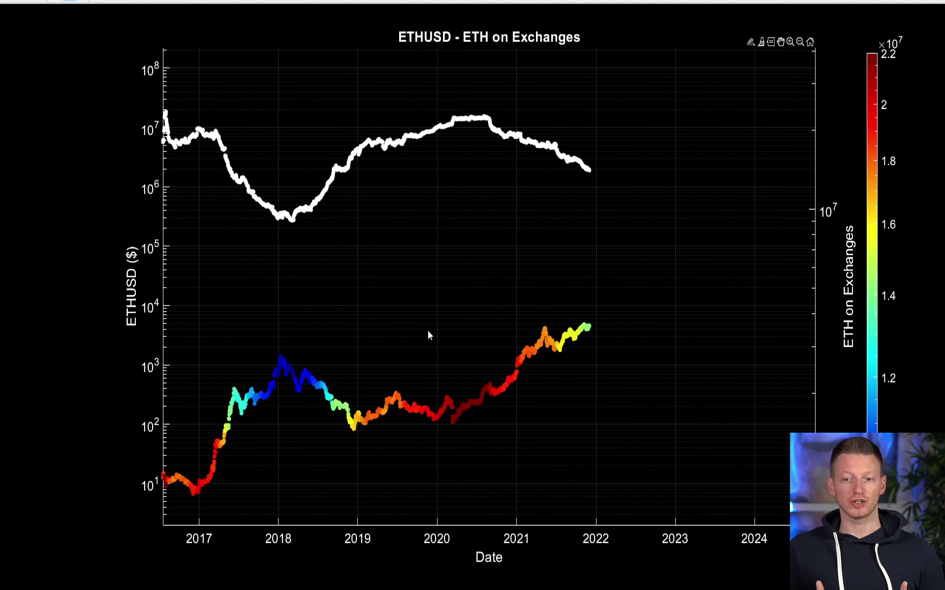
- Pan the plot up so the price axis runs 10^-1 to 10^7, with the ETH-on-exchanges curve near 10^4–10^6
mouse_move(196, 131)
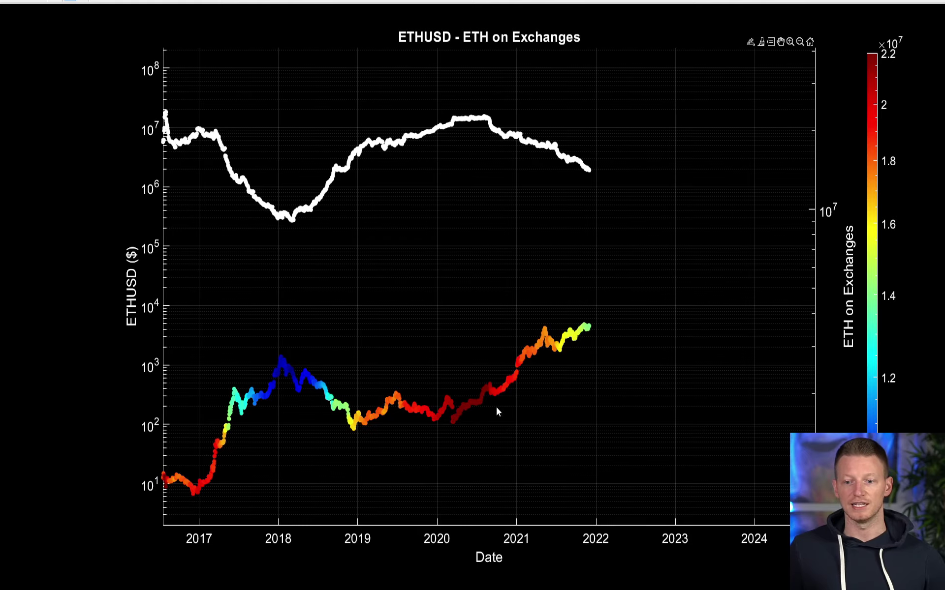
mouse_move(462, 412)
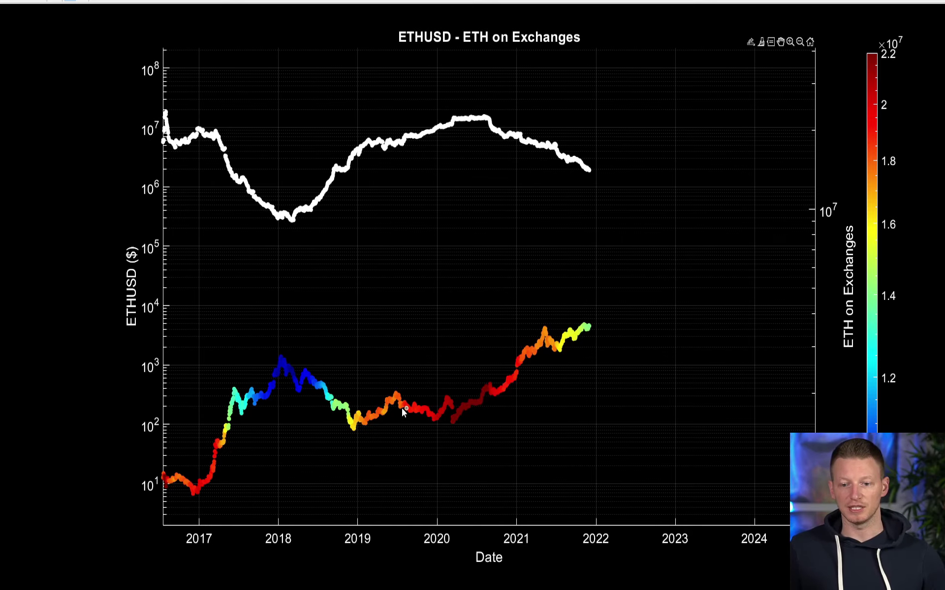
left_click_drag(401, 409, 401, 332)
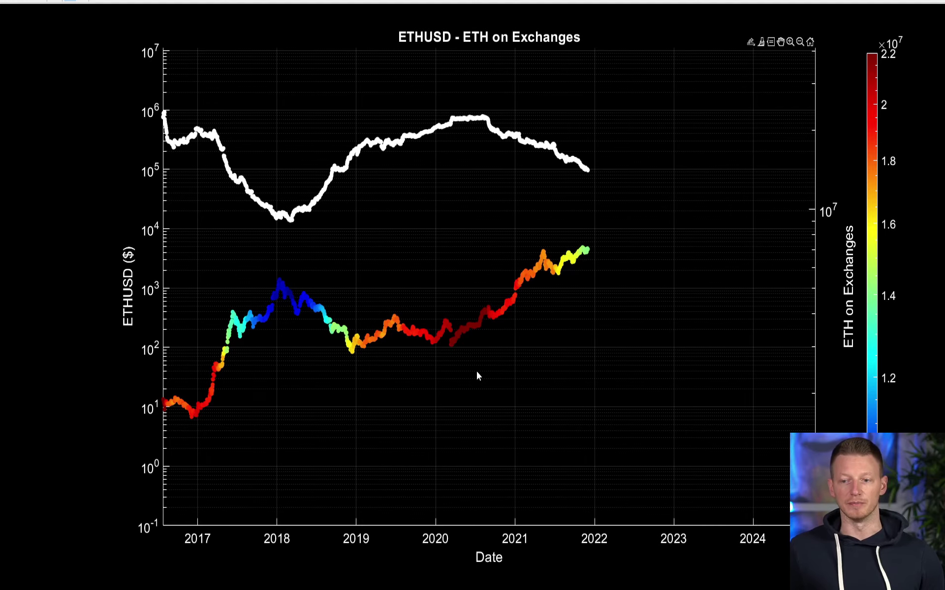
- Zoom in slightly and recentre so the 2017–2022 ETHUSD data, lowest near 10^2 in March 2020, fills the axes
scroll(472, 364, "up", 2)
left_click_drag(488, 397, 548, 439)
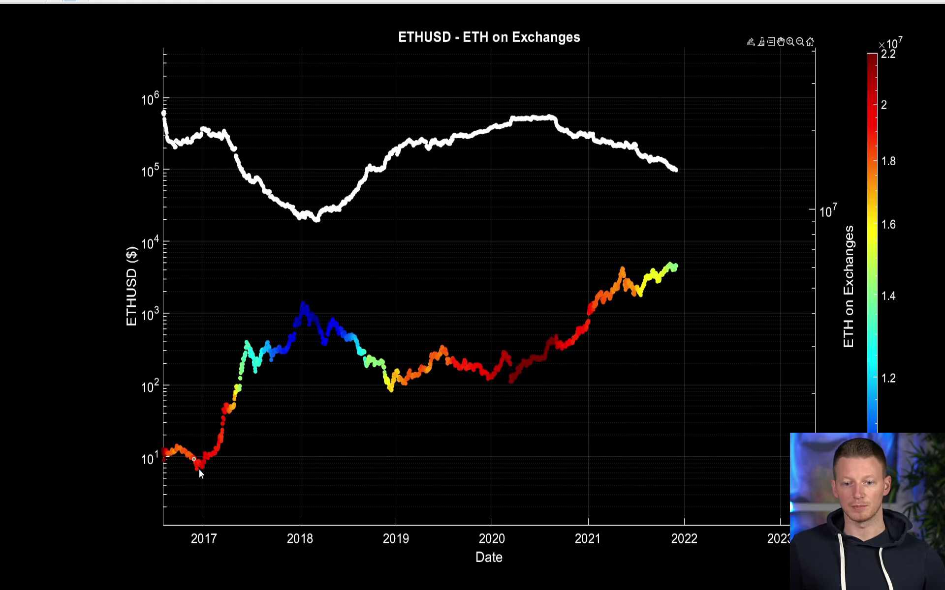
mouse_move(199, 470)
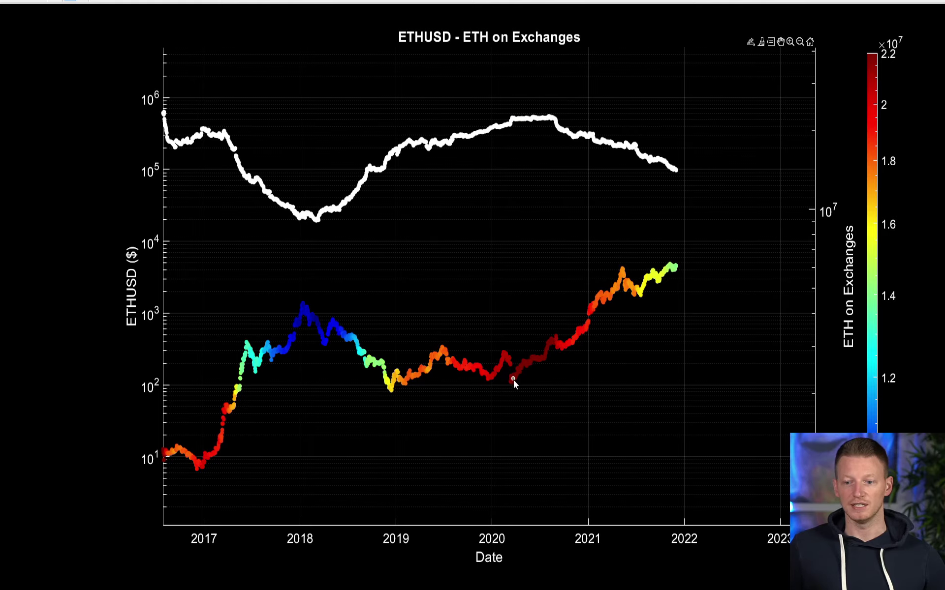
mouse_move(512, 382)
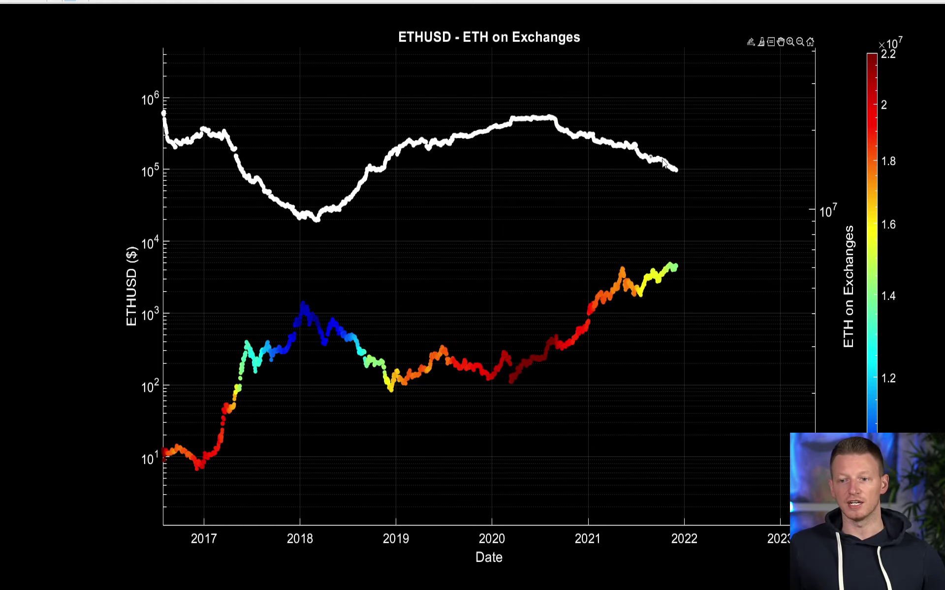
- Zoom in on the 2020–2021 ETHUSD rise, then zoom back out to show mid-2016 onward
scroll(681, 183, "up", 1)
scroll(680, 181, "up", 4)
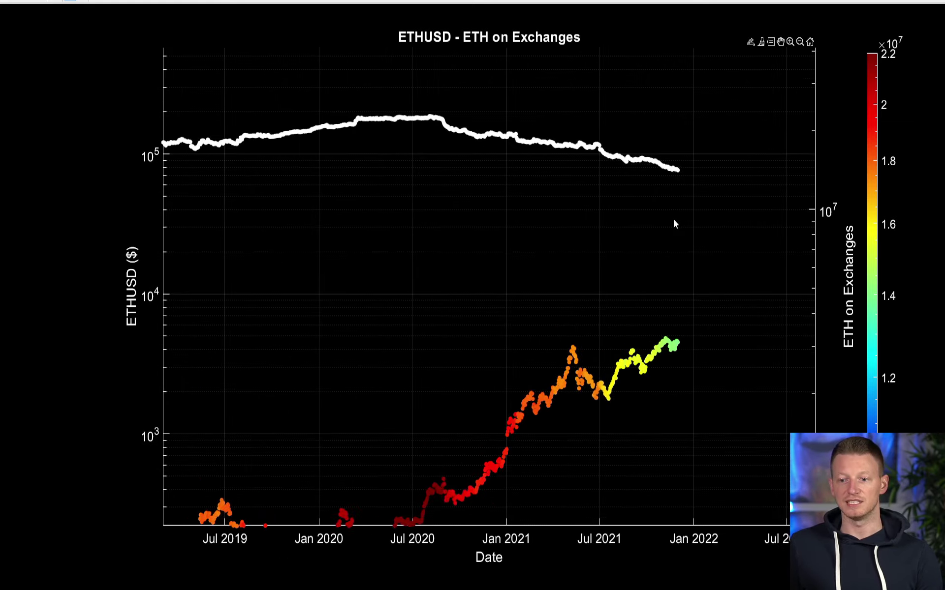
scroll(609, 264, "up", 3)
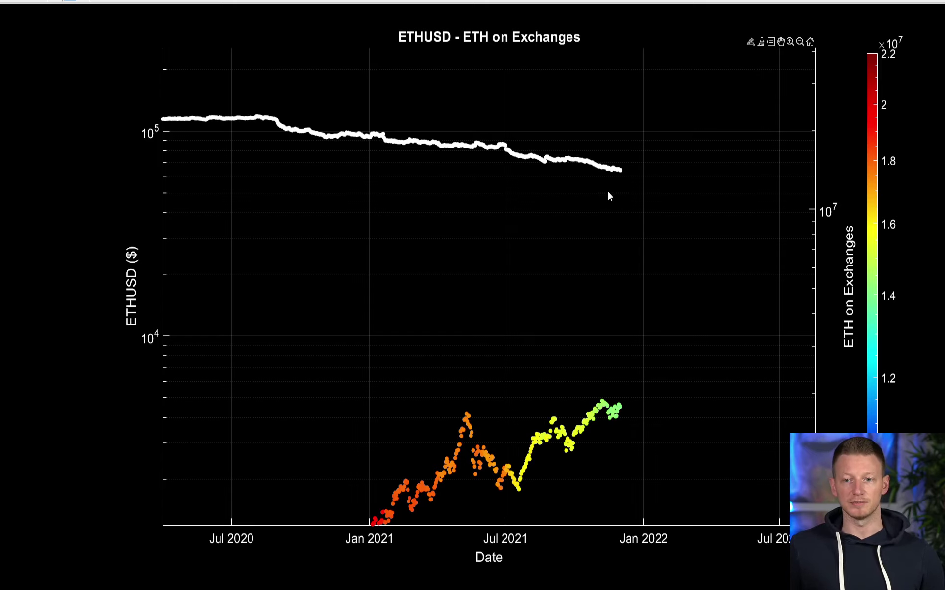
scroll(566, 228, "down", 2)
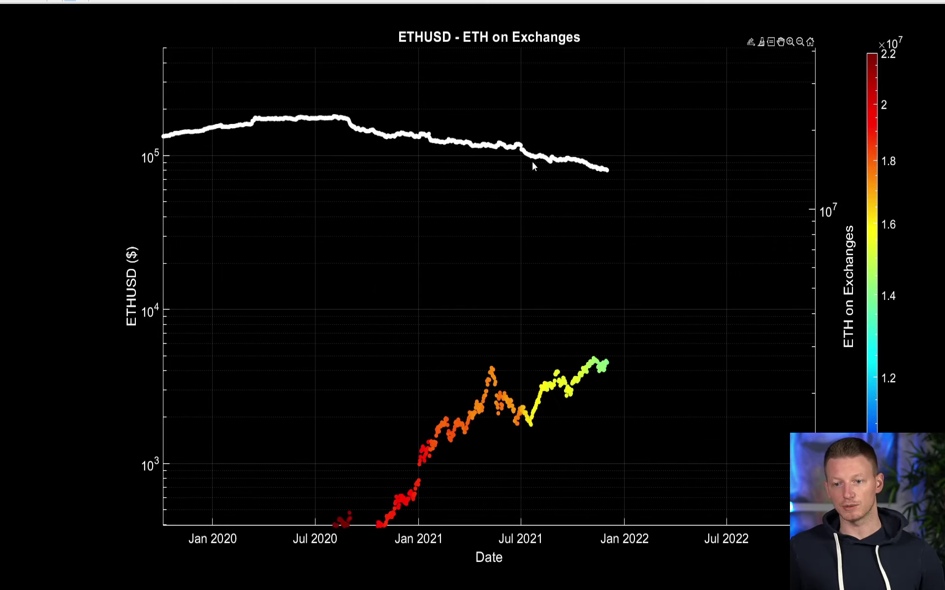
scroll(480, 221, "down", 5)
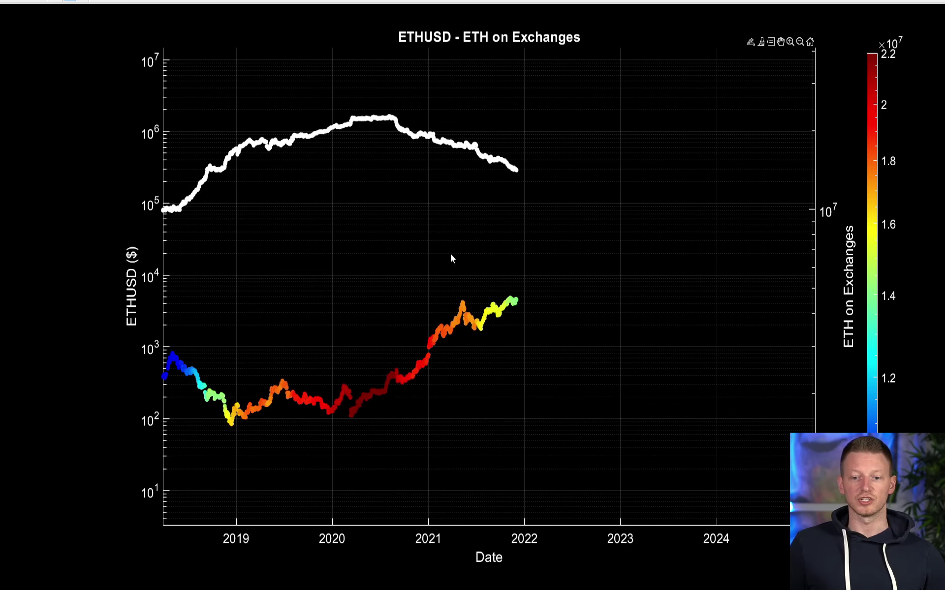
scroll(452, 259, "down", 4)
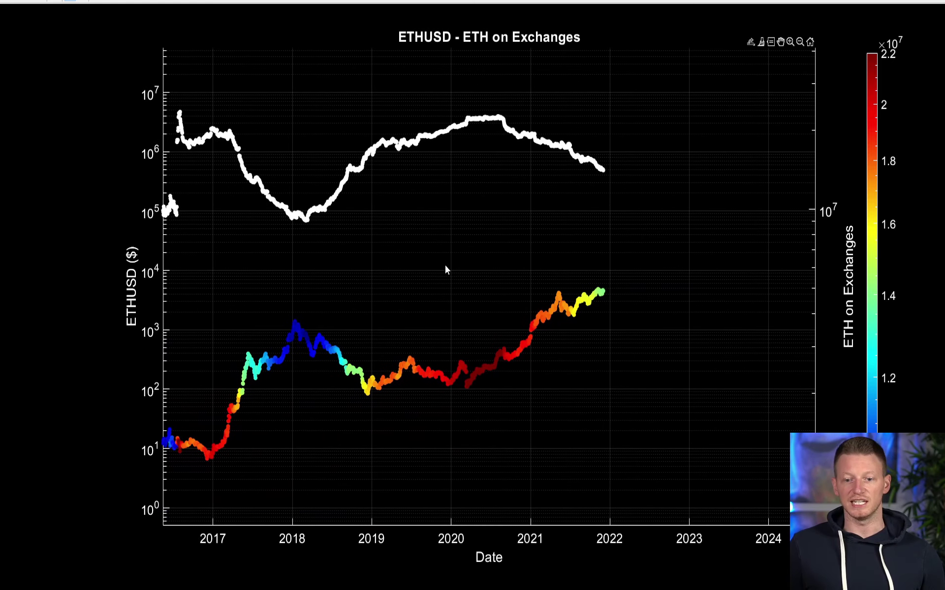